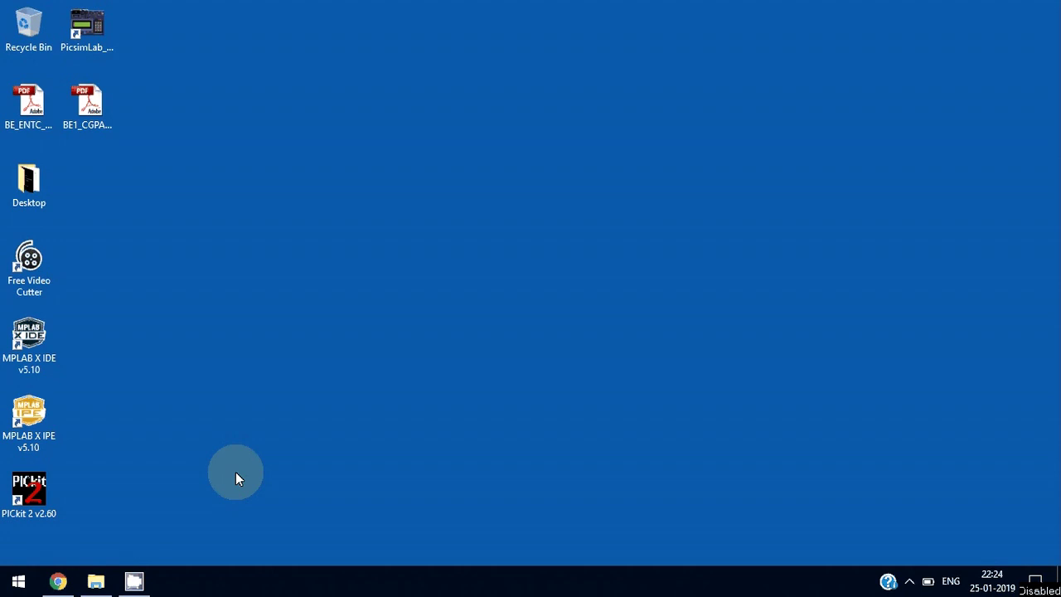
click(31, 358)
click(218, 384)
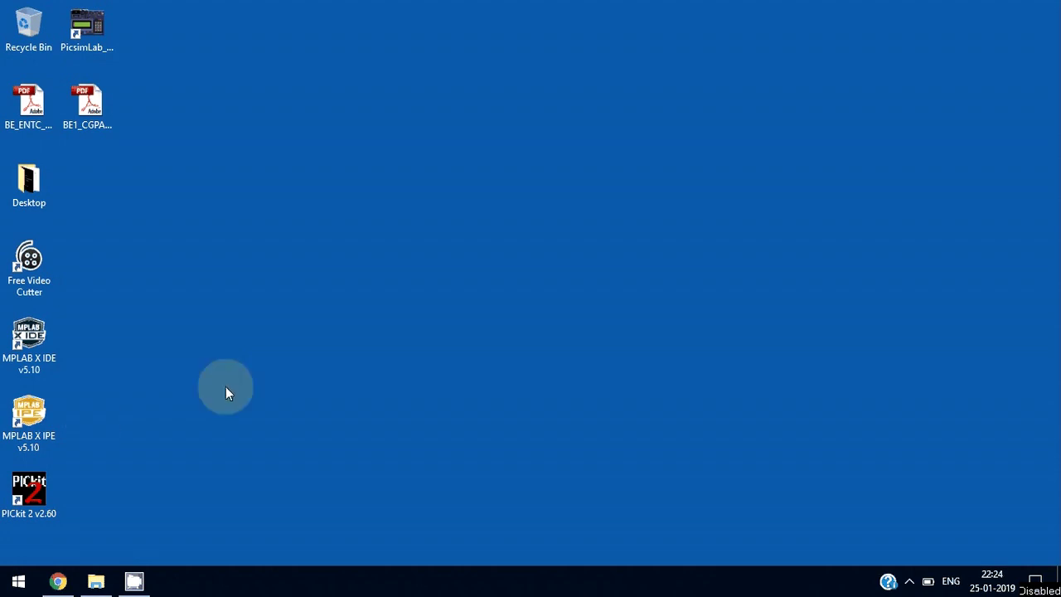
click(48, 410)
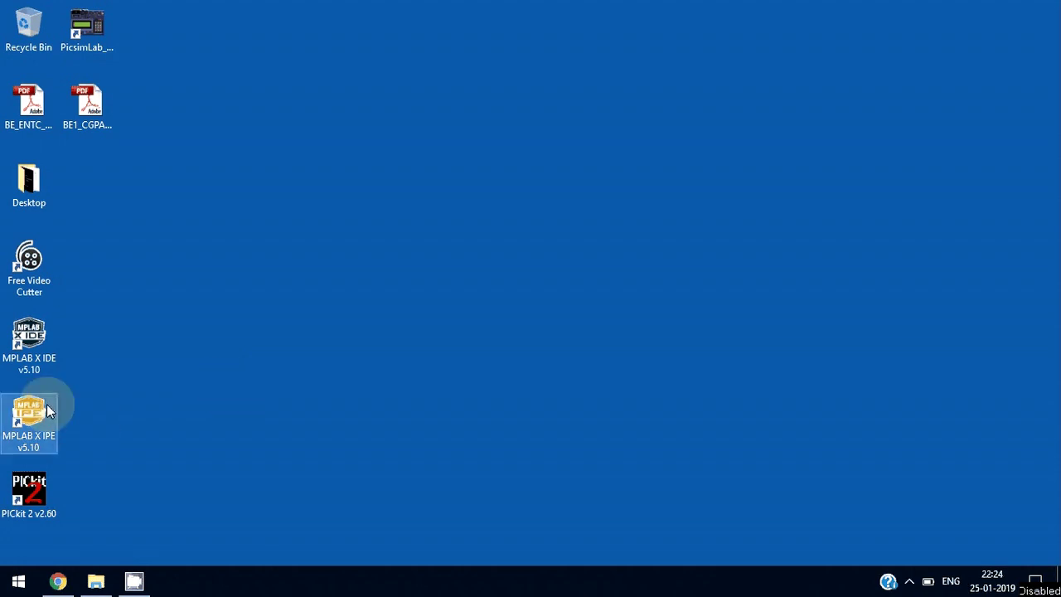
click(167, 316)
click(48, 357)
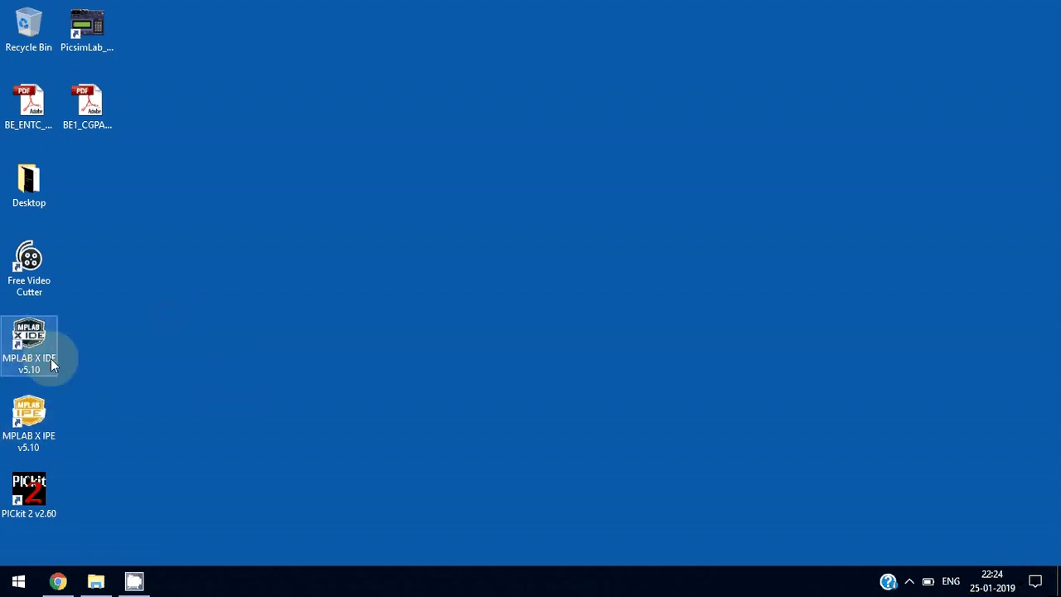
click(213, 342)
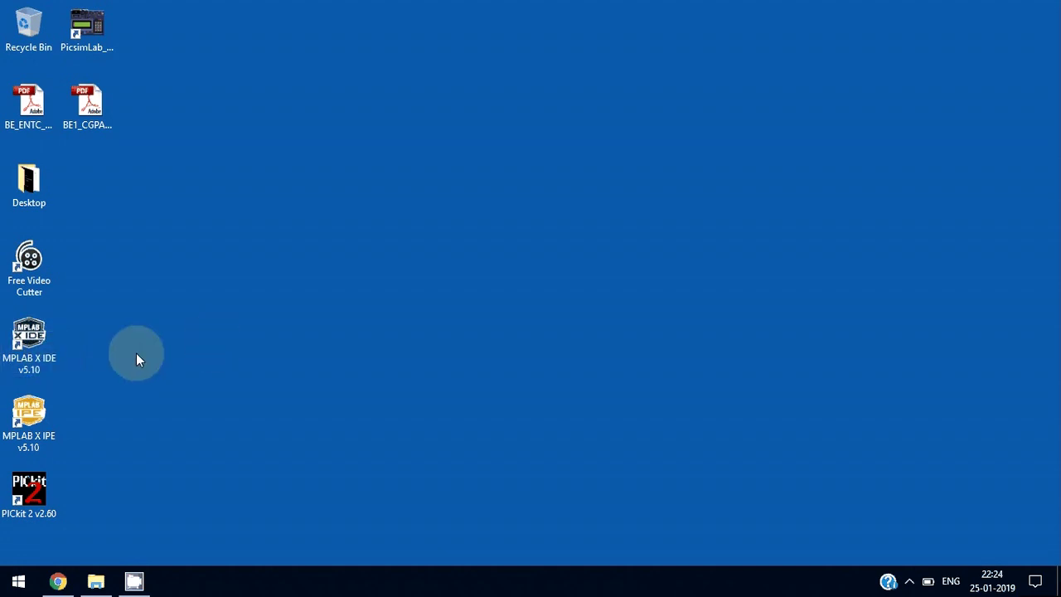
click(55, 367)
click(165, 416)
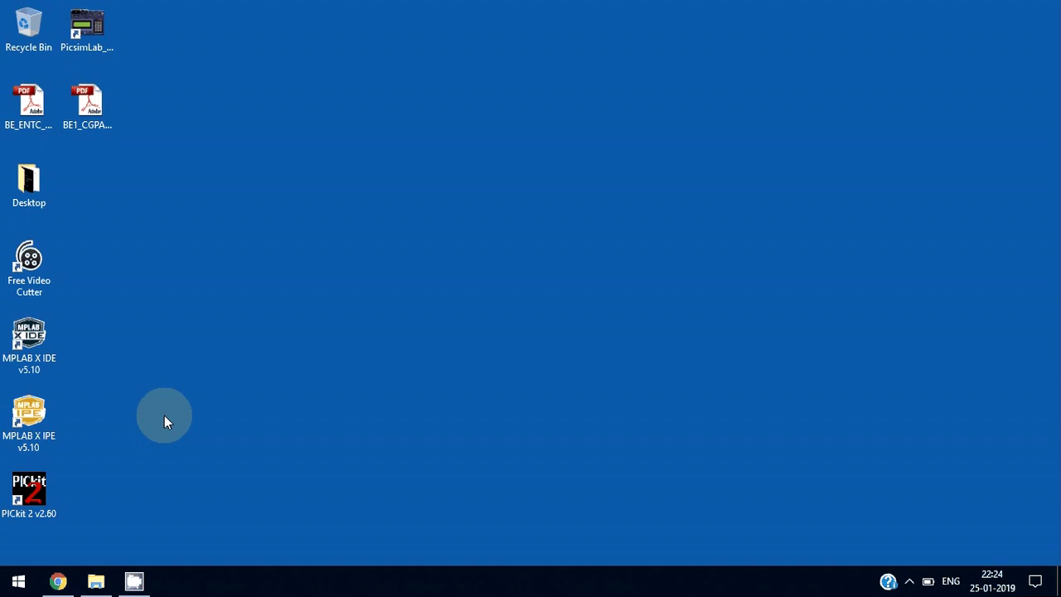
Switch to Chrome and search Google for "mplab x ide".
click(58, 581)
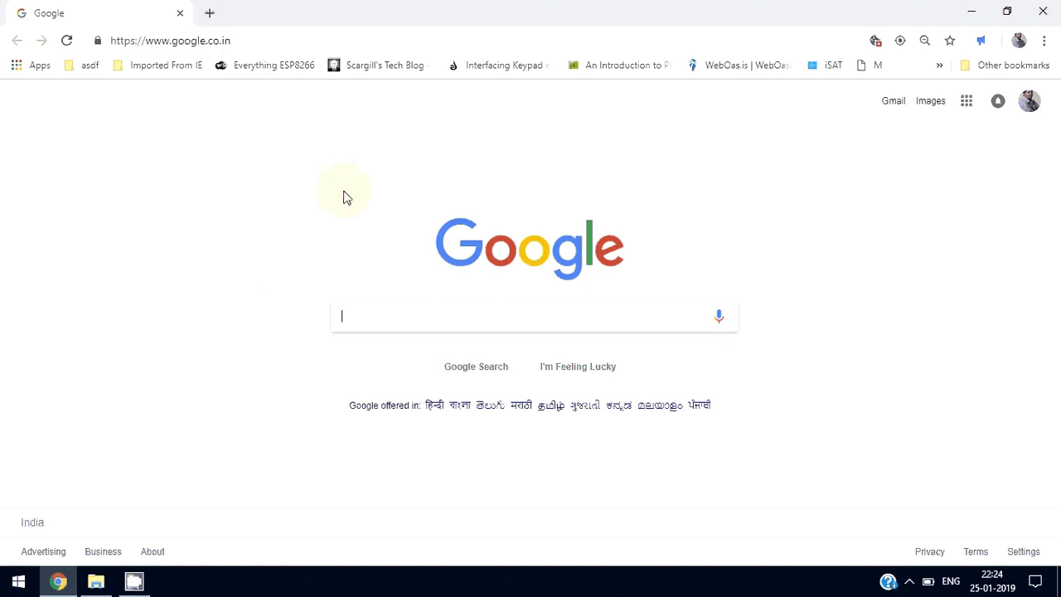
text(m)
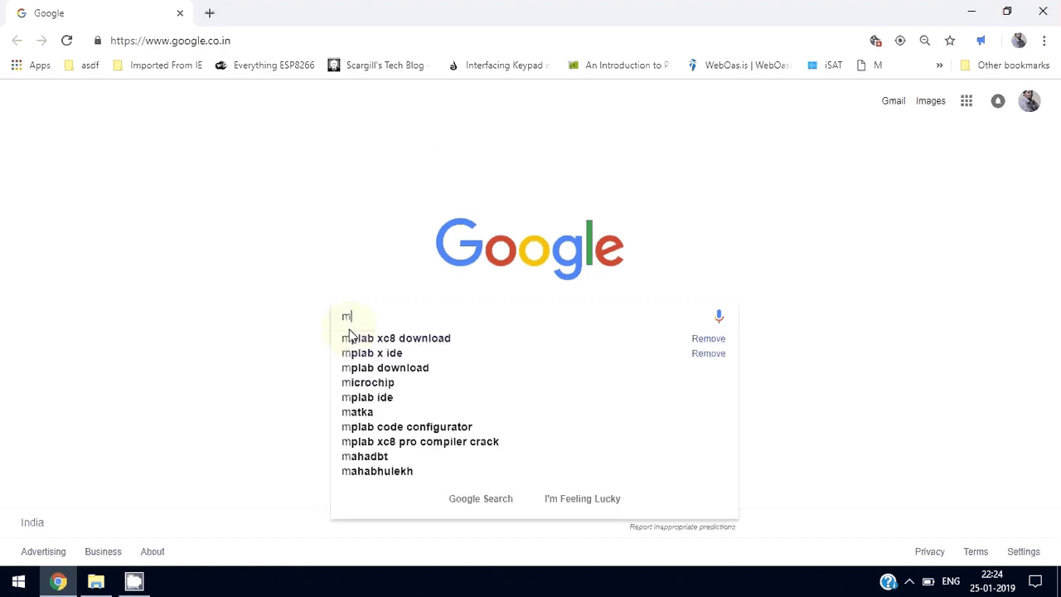
text(plab)
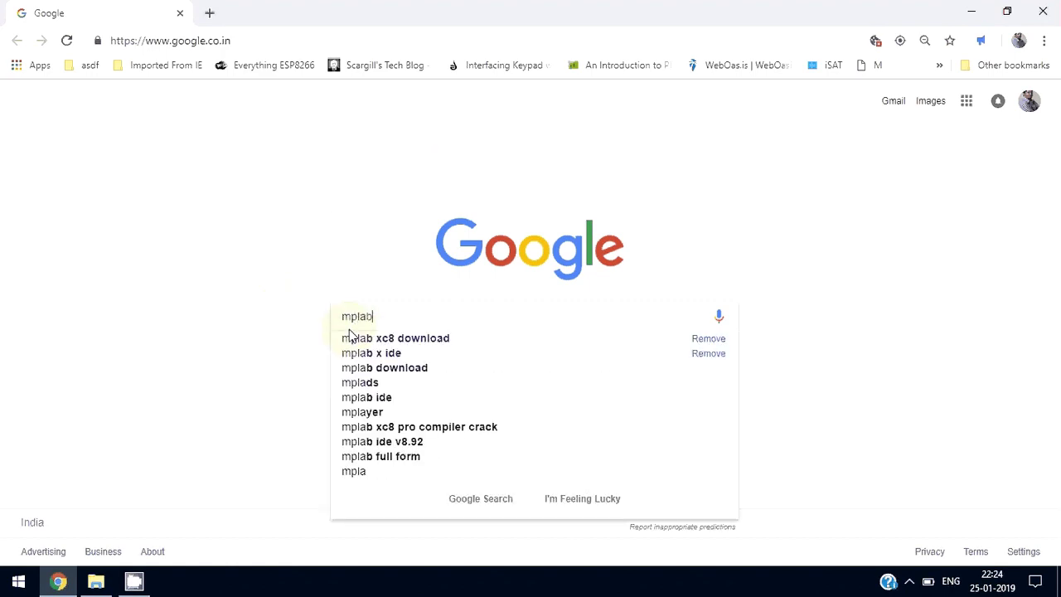
text( x ide)
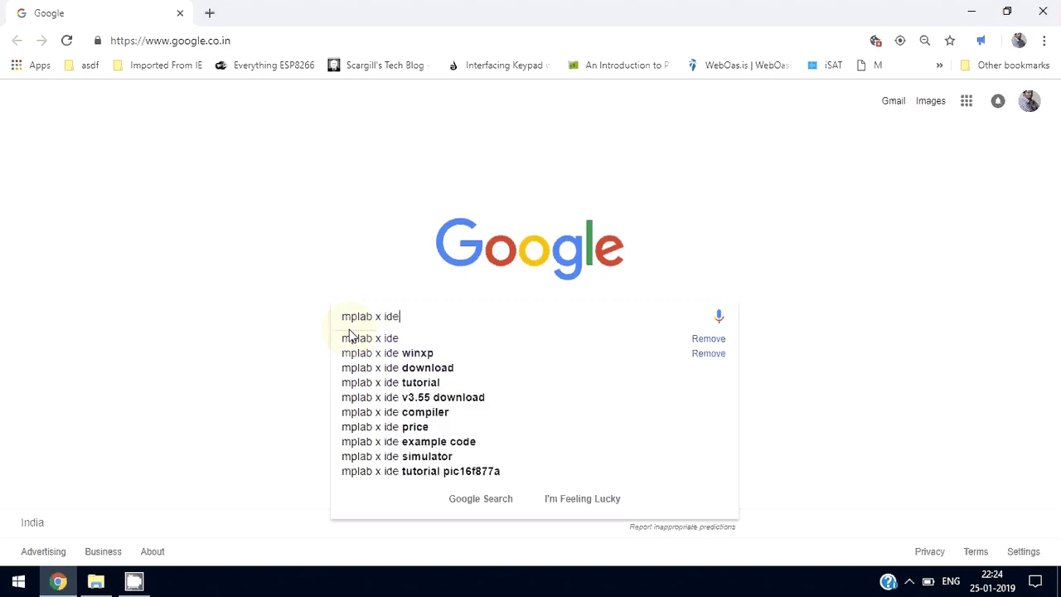
key(Return)
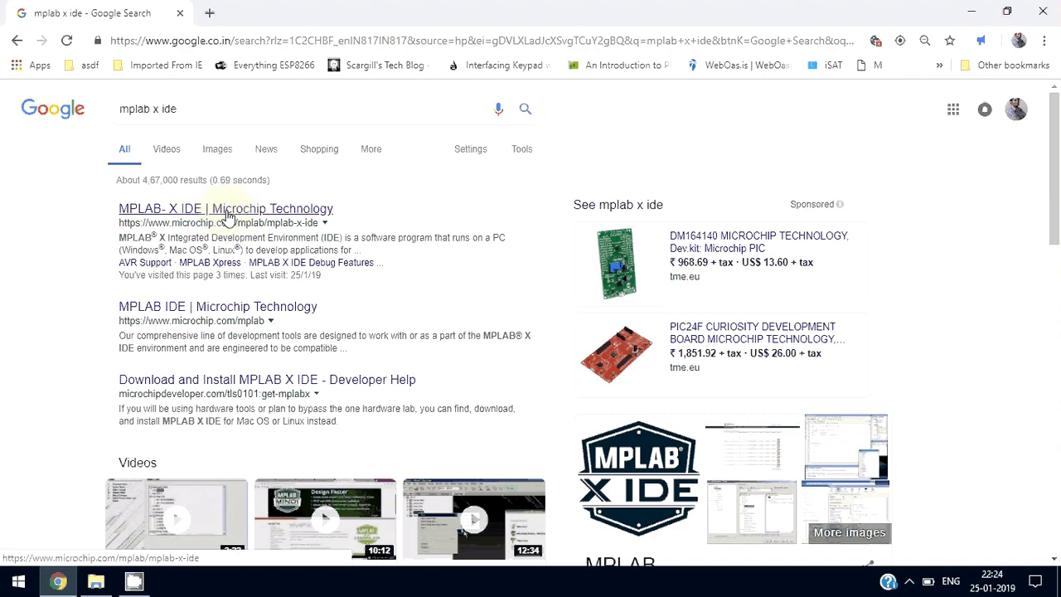
Open Microchip's MPLAB X IDE page from the search results and show its list of downloads.
click(227, 213)
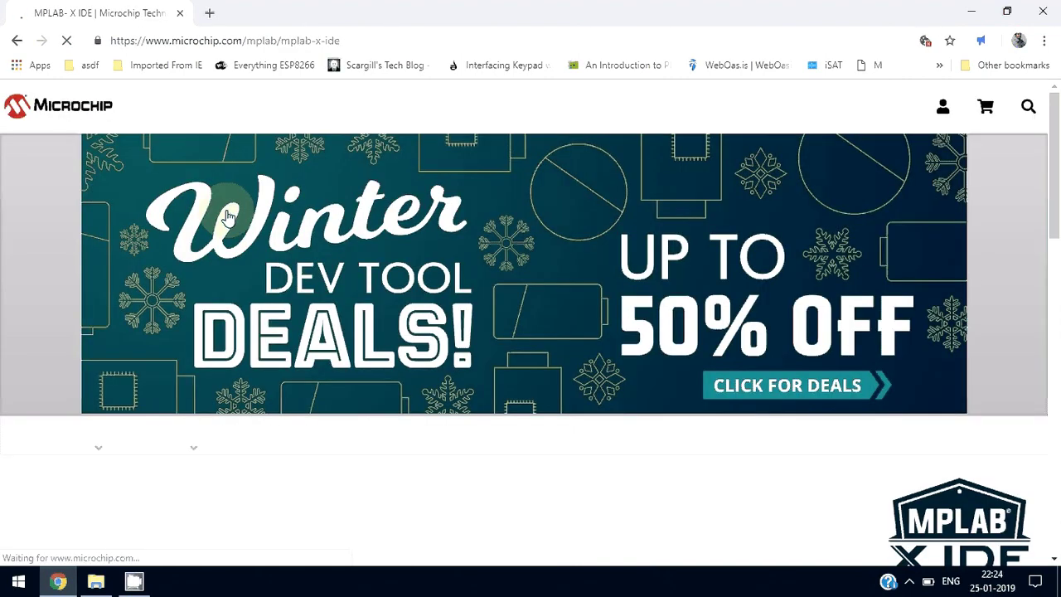
scroll(228, 215, down, 5)
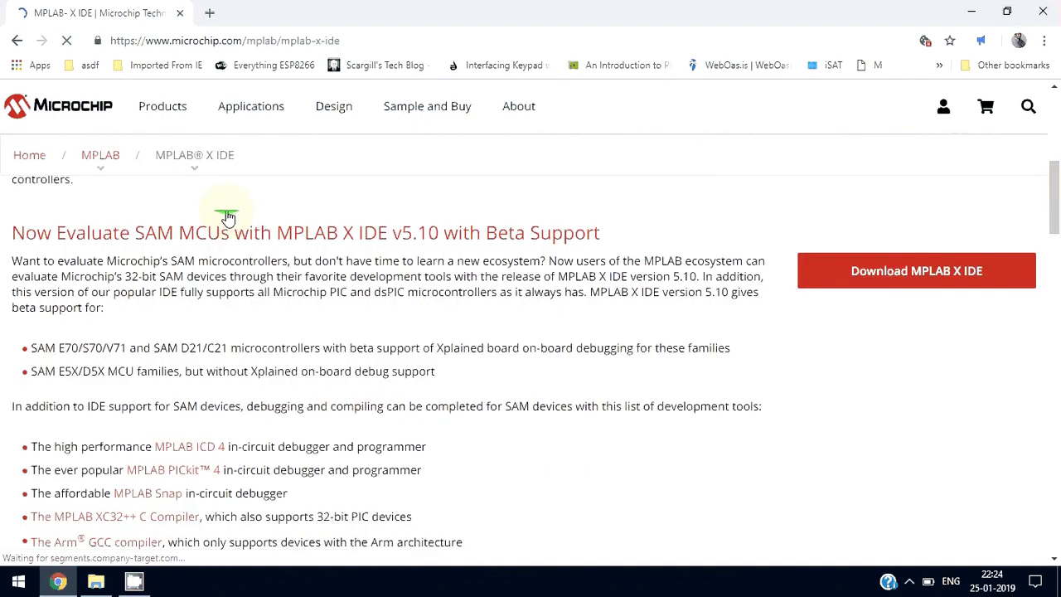
scroll(228, 215, down, 4)
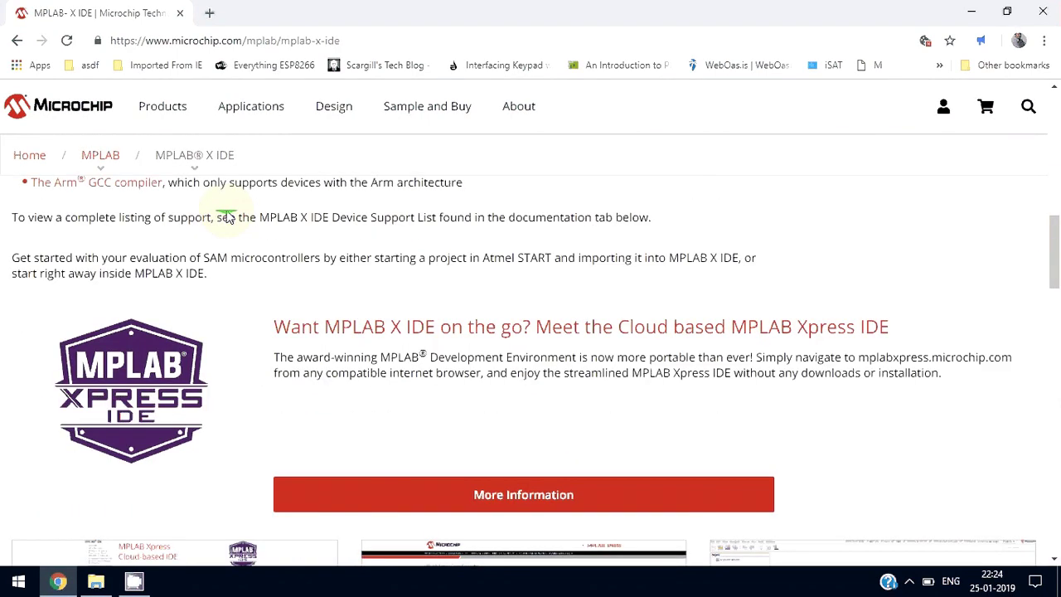
scroll(227, 217, down, 6)
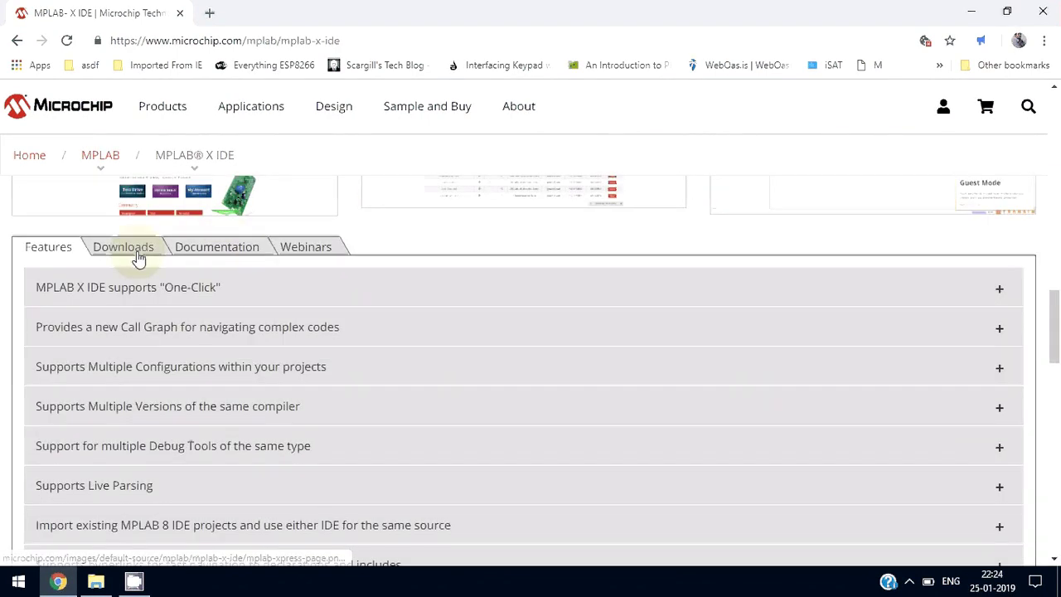
click(135, 256)
Start downloading the Windows installer of MPLAB X IDE v5.10, and cancel that download.
scroll(268, 314, down, 1)
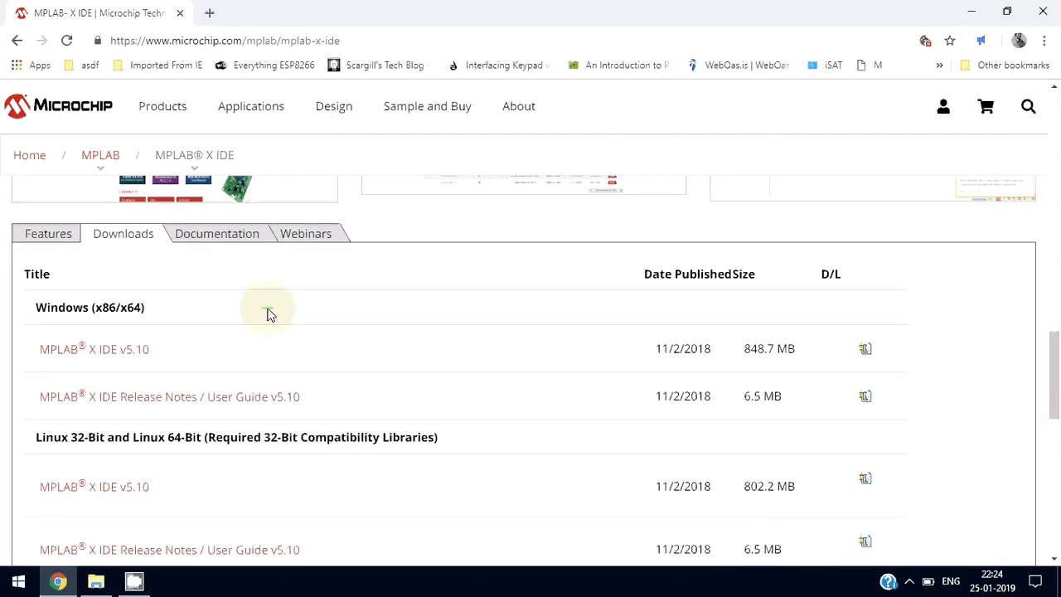
scroll(268, 311, down, 2)
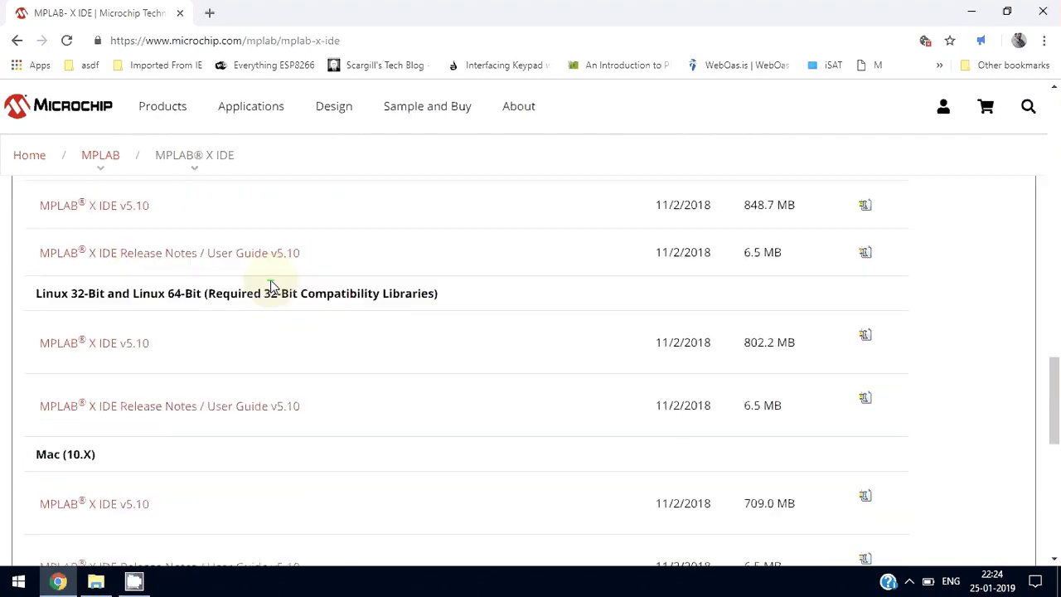
scroll(272, 280, up, 1)
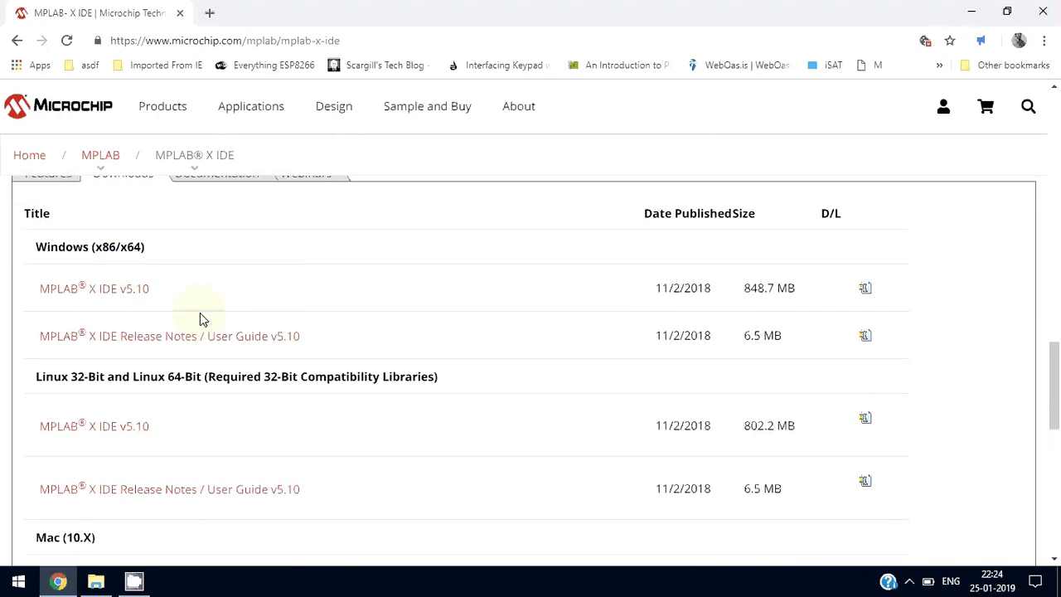
scroll(202, 316, down, 2)
scroll(202, 319, down, 2)
scroll(201, 319, up, 4)
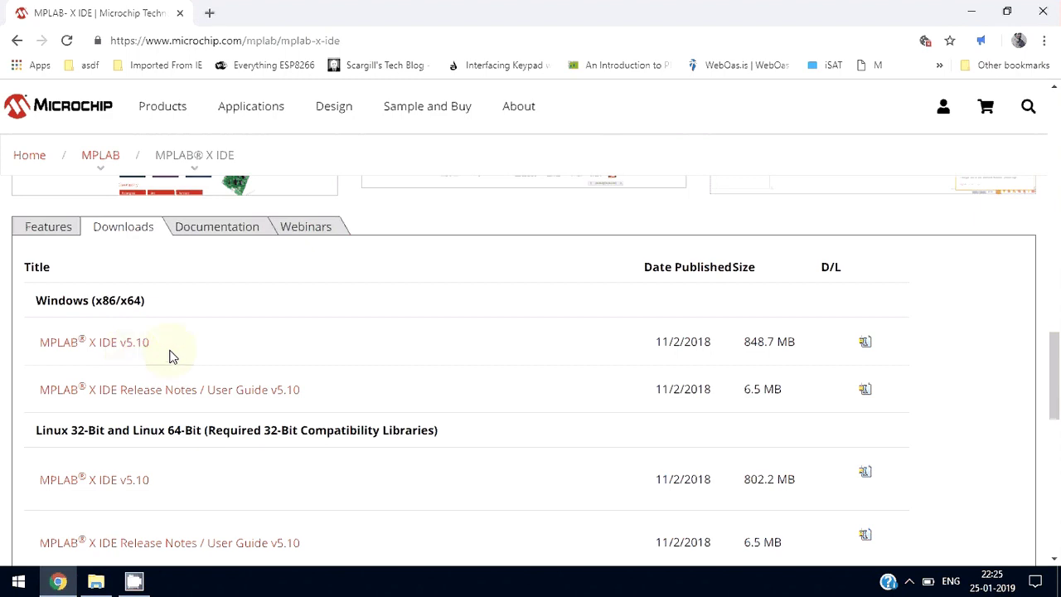
click(105, 352)
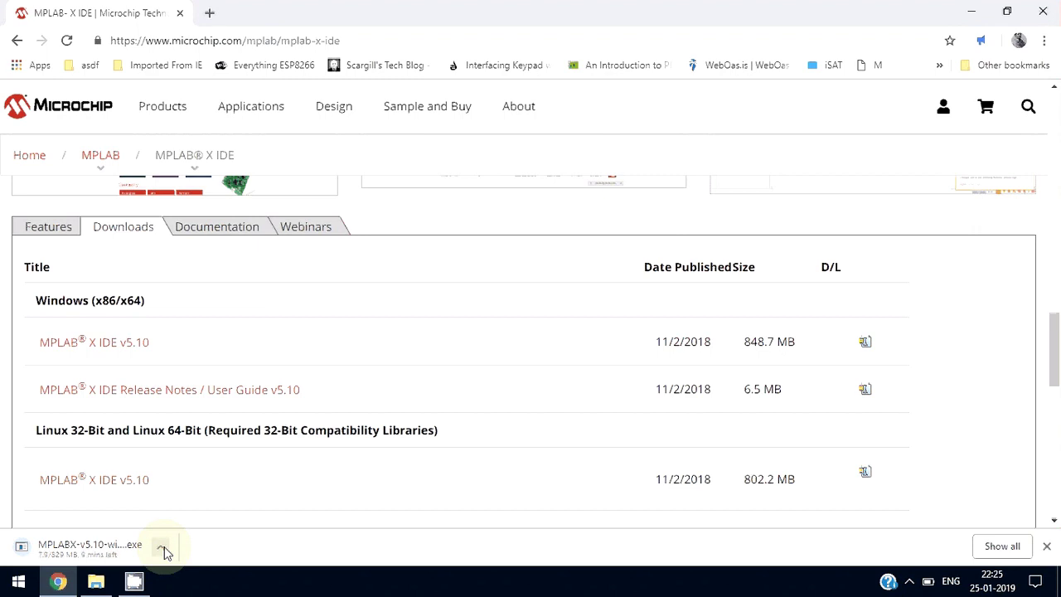
click(164, 549)
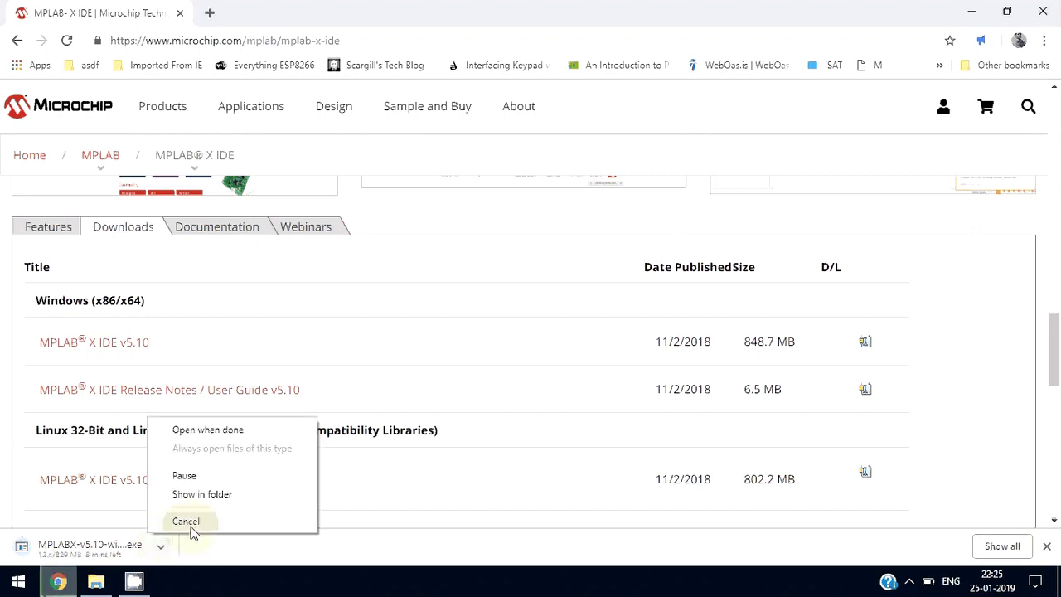
click(191, 522)
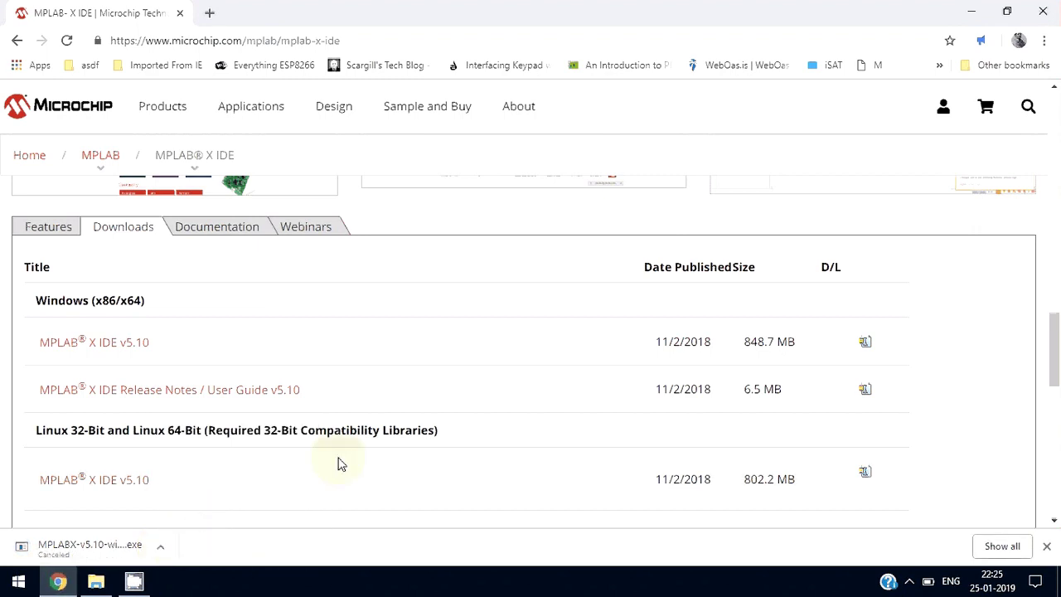
scroll(340, 462, down, 1)
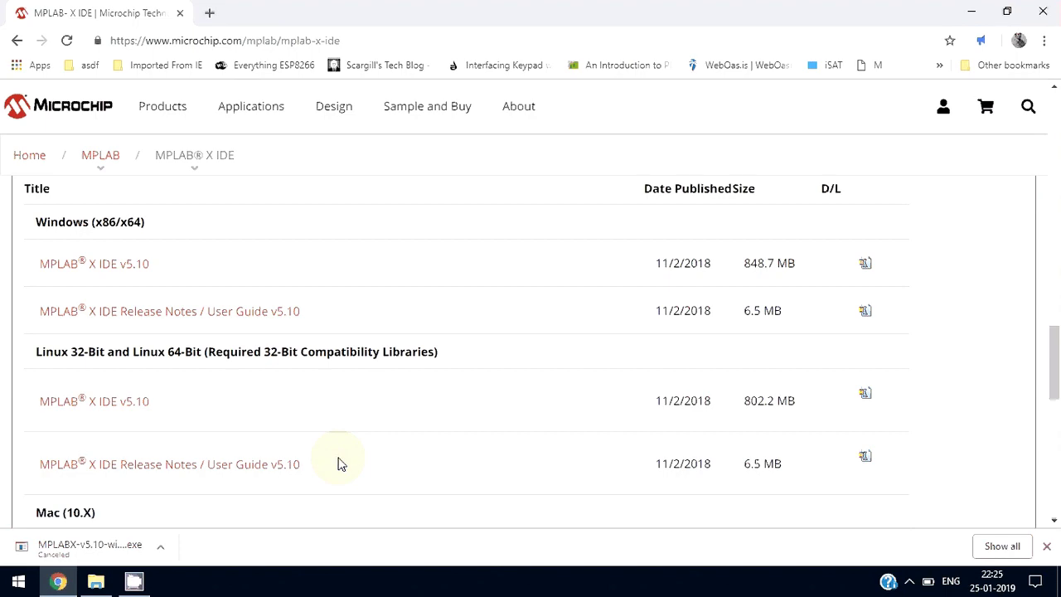
scroll(405, 355, up, 3)
scroll(405, 357, down, 2)
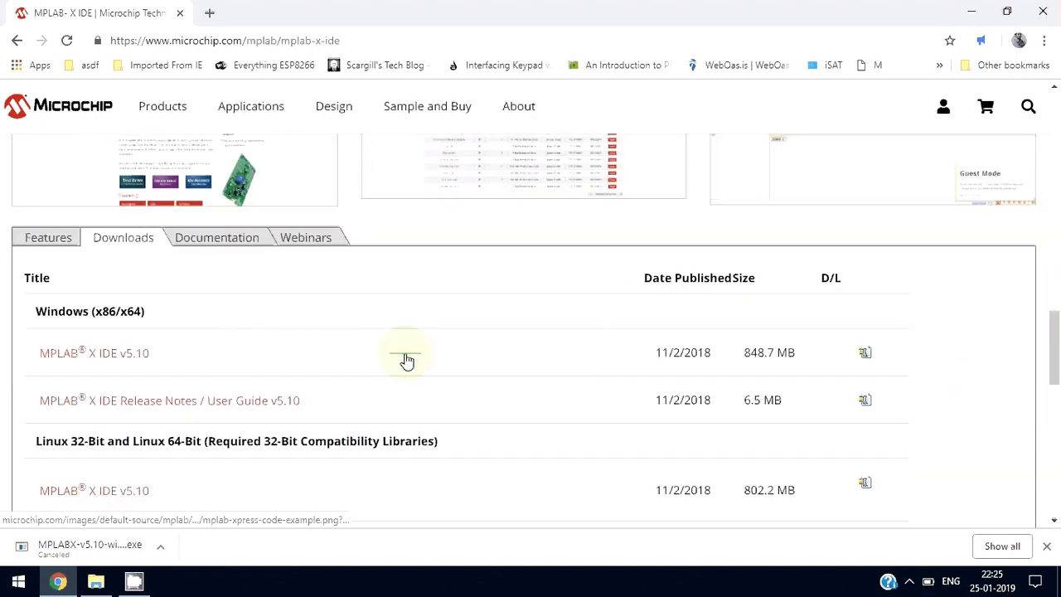
scroll(406, 361, down, 2)
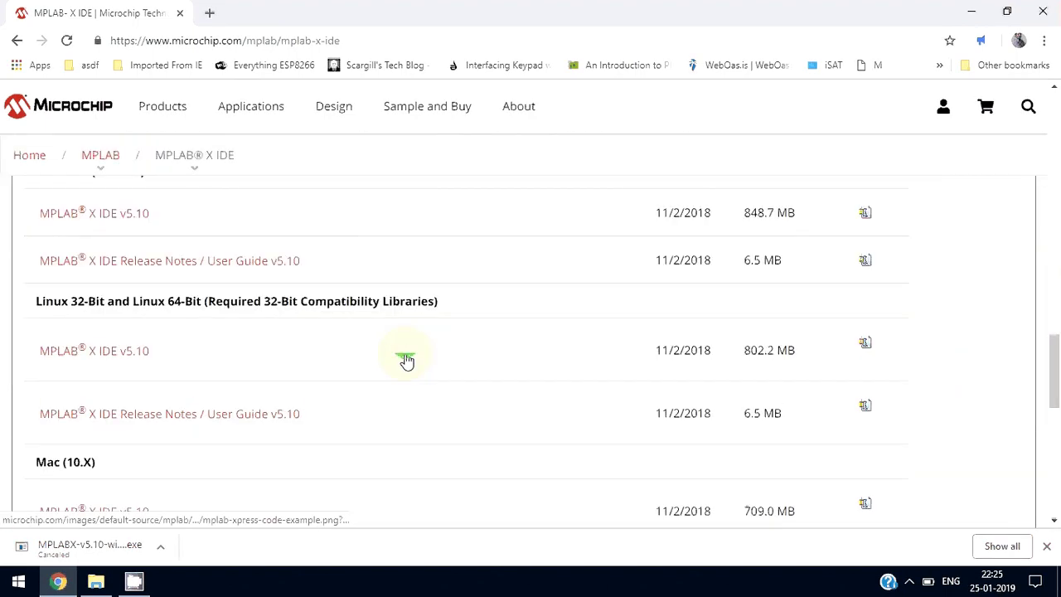
Search the web for "mplab xc8 download" in a new browser tab.
click(211, 16)
text(mpl)
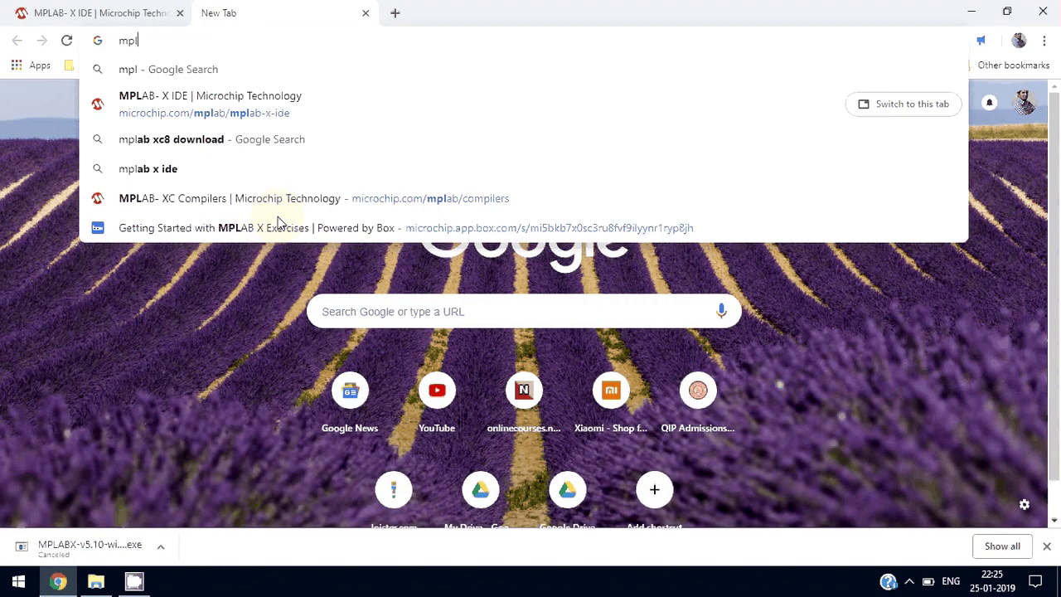
text(ab xc8 download)
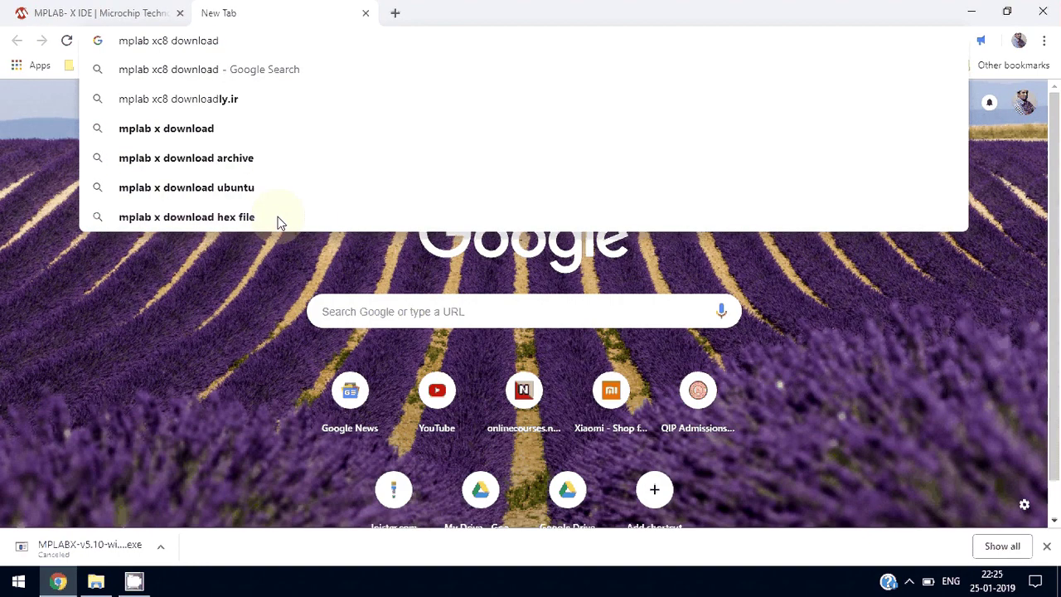
key(Return)
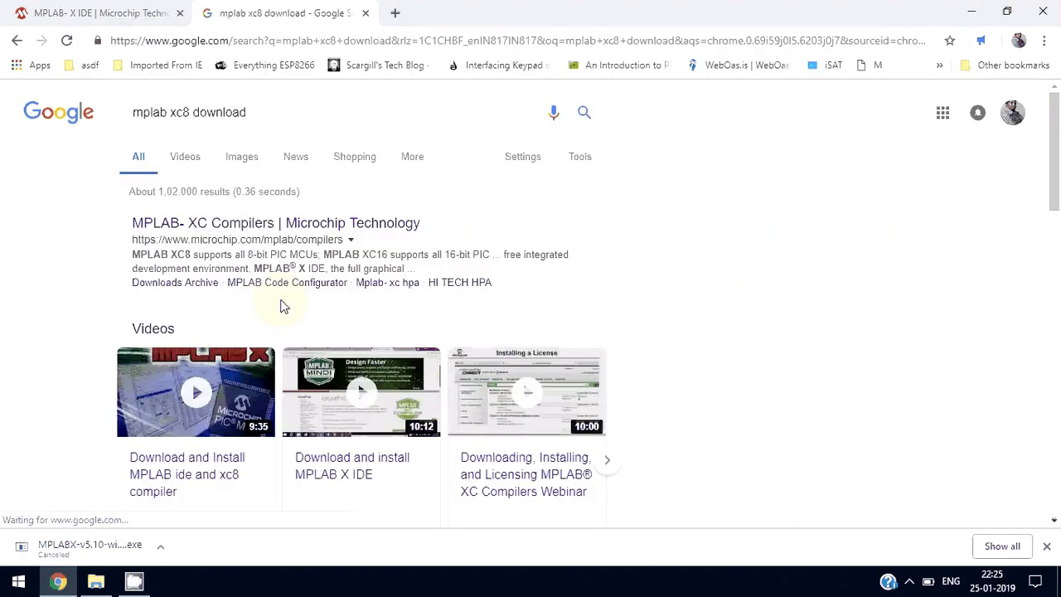
Open Microchip's MPLAB XC Compilers page from the search results and show its compiler downloads.
click(261, 223)
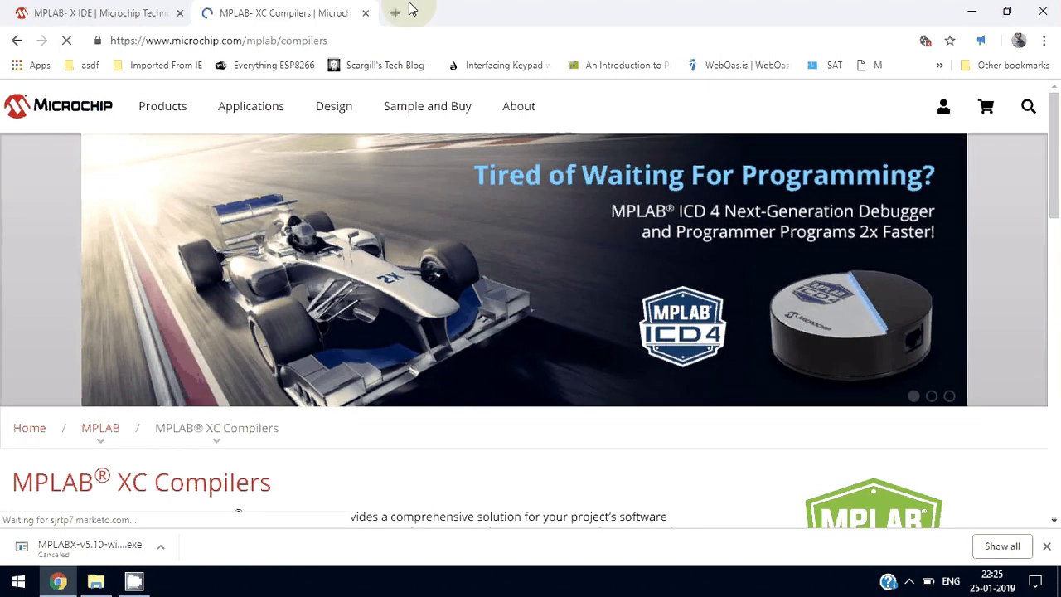
mouse_move(217, 427)
scroll(203, 457, down, 2)
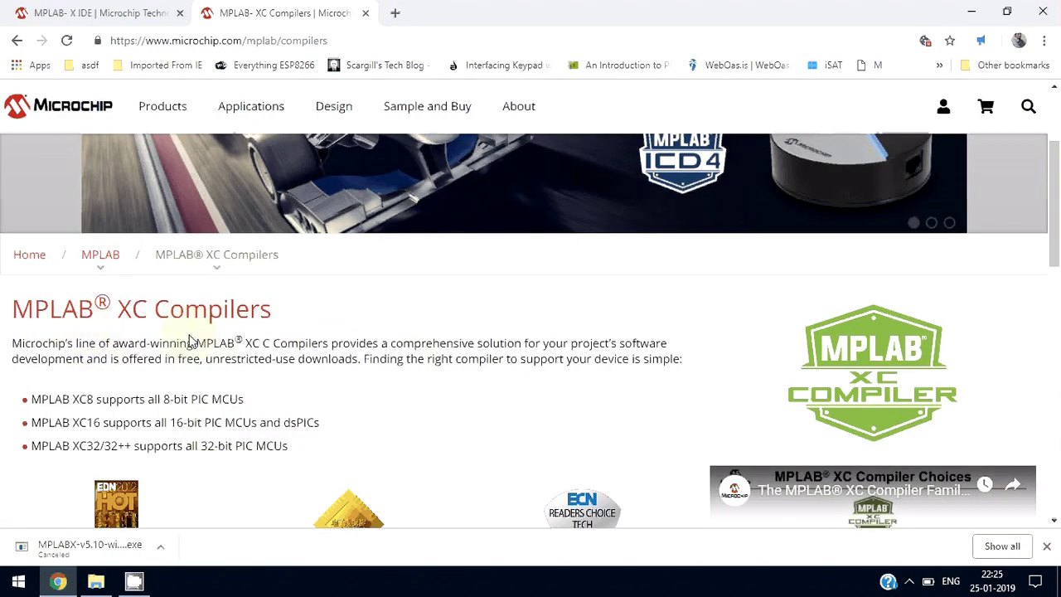
scroll(189, 340, down, 2)
scroll(190, 339, down, 9)
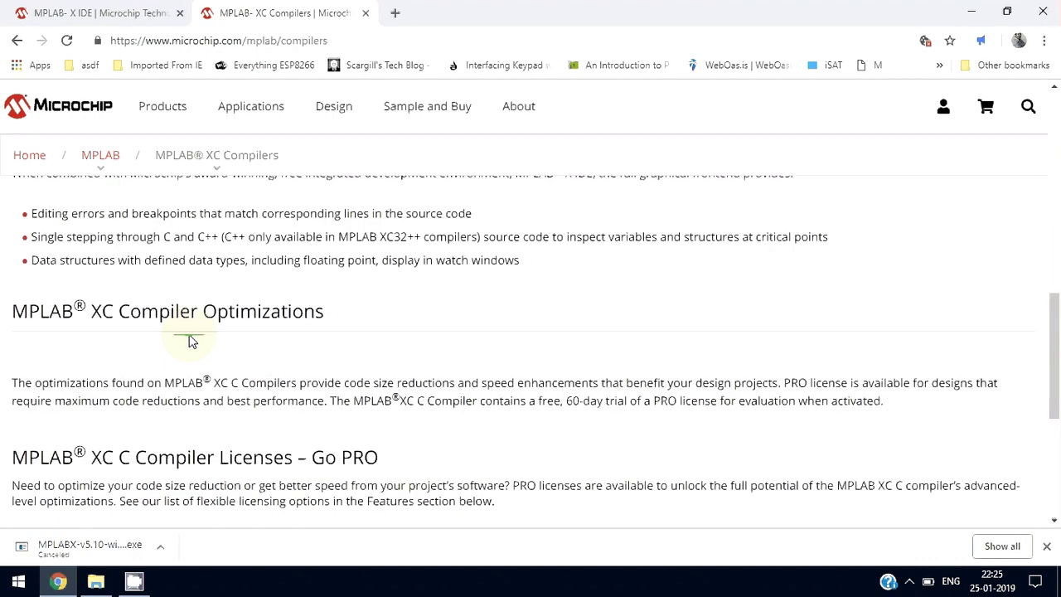
scroll(190, 340, down, 1)
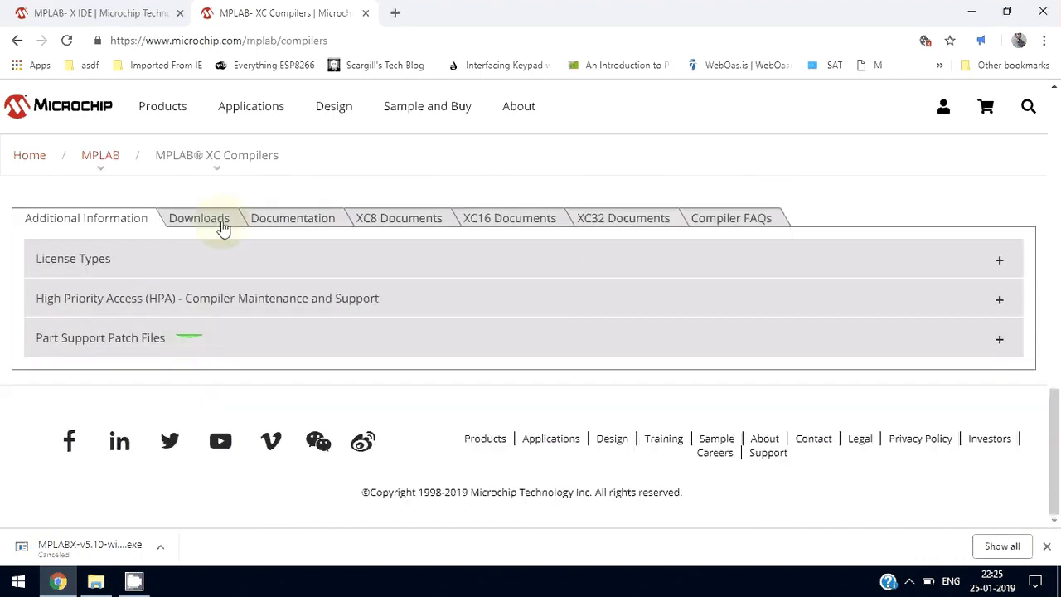
click(222, 224)
Start downloading the Windows version of MPLAB XC8 Compiler v2.05, and cancel that download.
scroll(220, 225, down, 2)
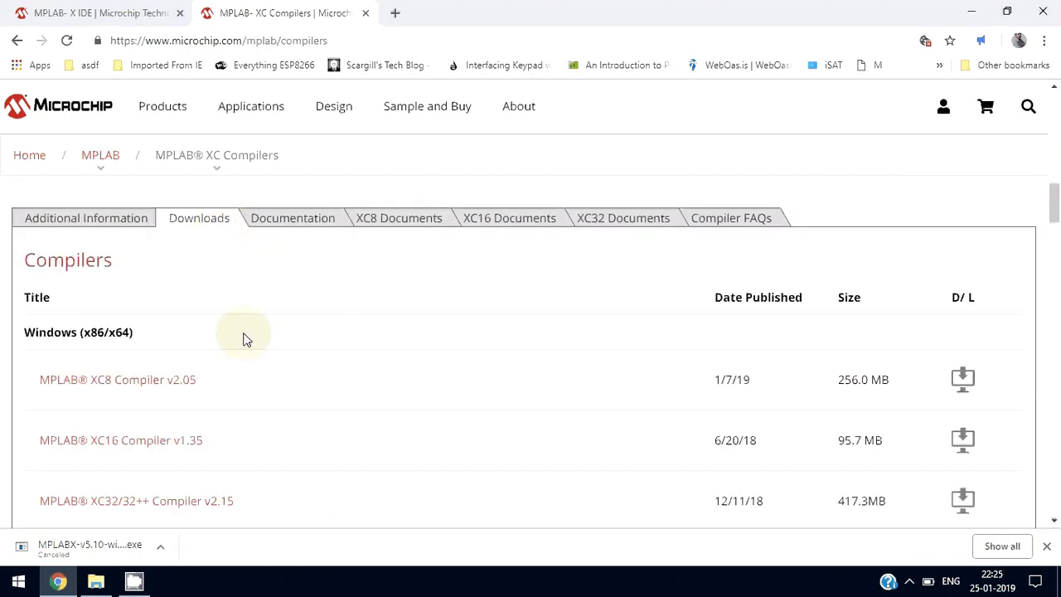
scroll(243, 339, down, 1)
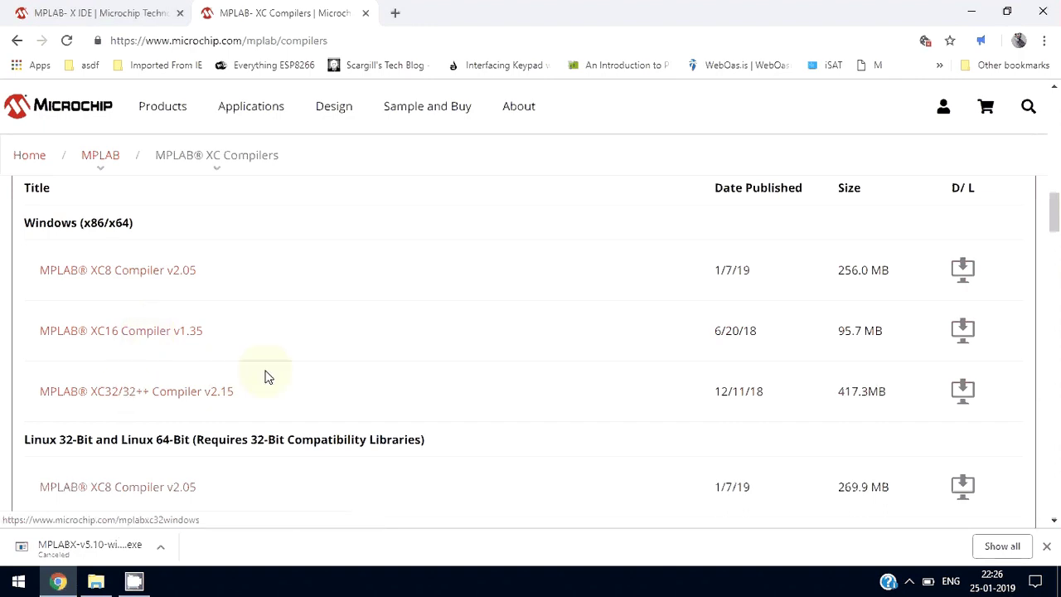
click(135, 281)
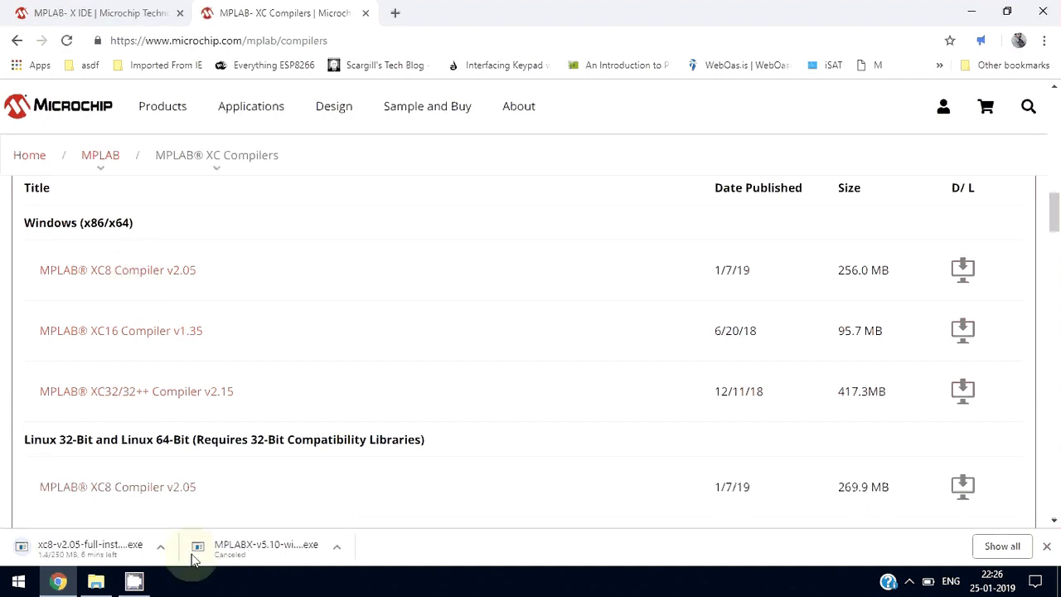
click(159, 547)
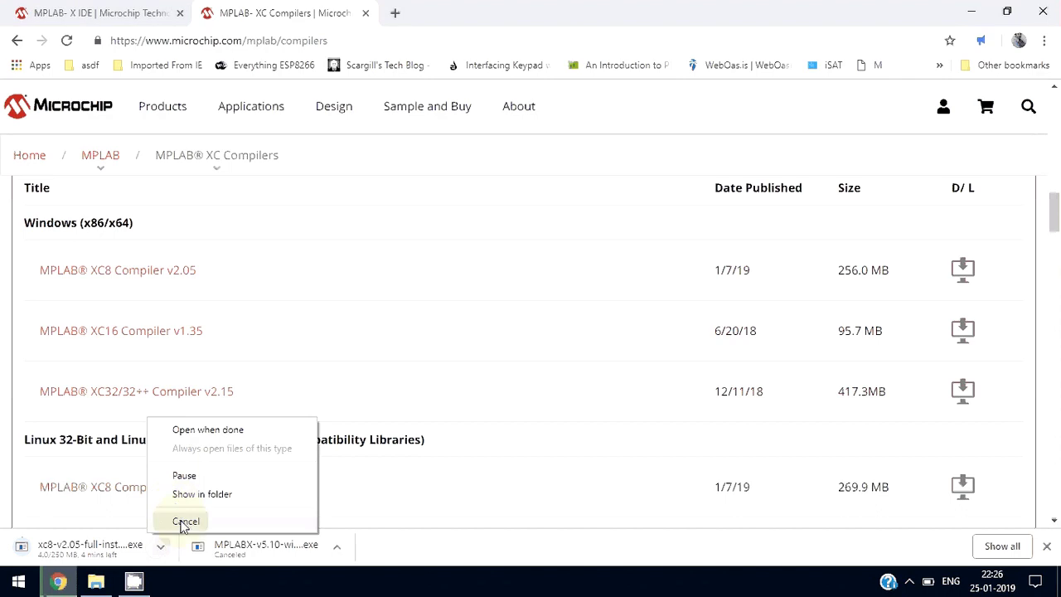
click(183, 520)
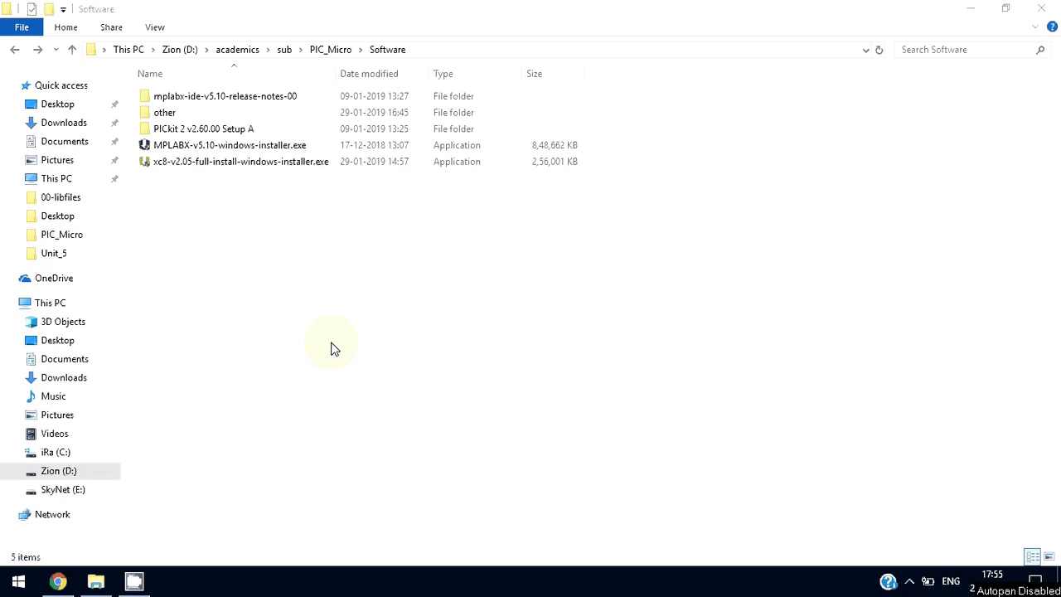
Switch to File Explorer, run MPLABX-v5.10-windows-installer.exe from the Software folder and proceed past the setup wizard's welcome page.
click(270, 147)
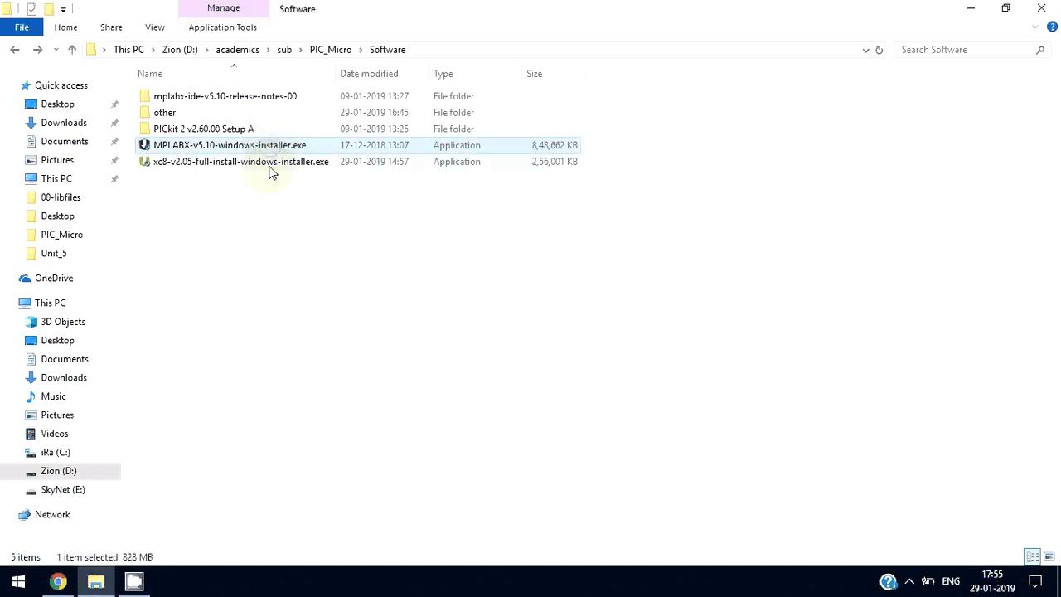
click(269, 164)
click(269, 146)
double_click(270, 147)
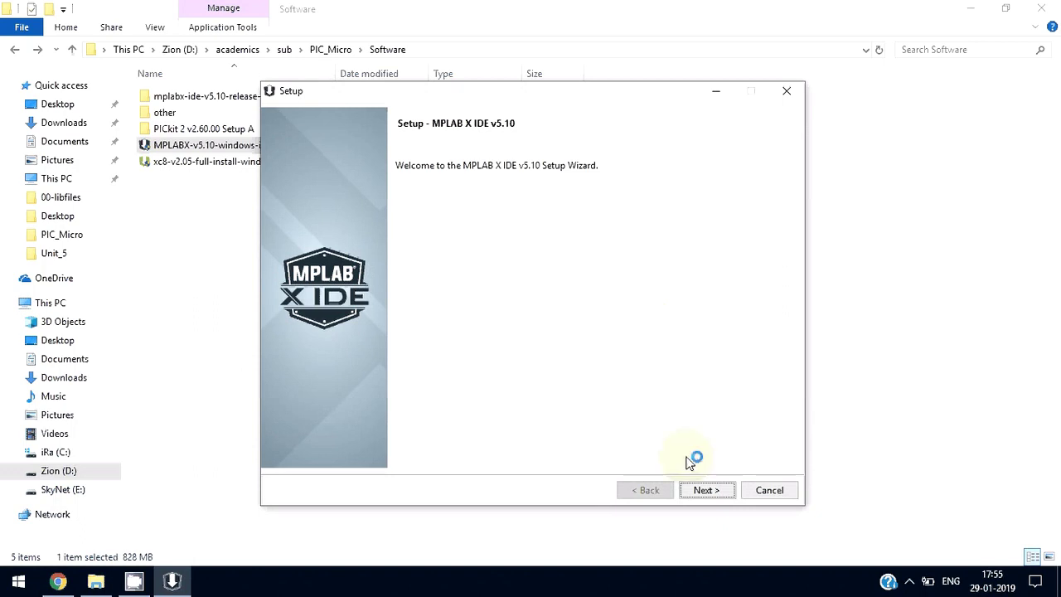
click(706, 490)
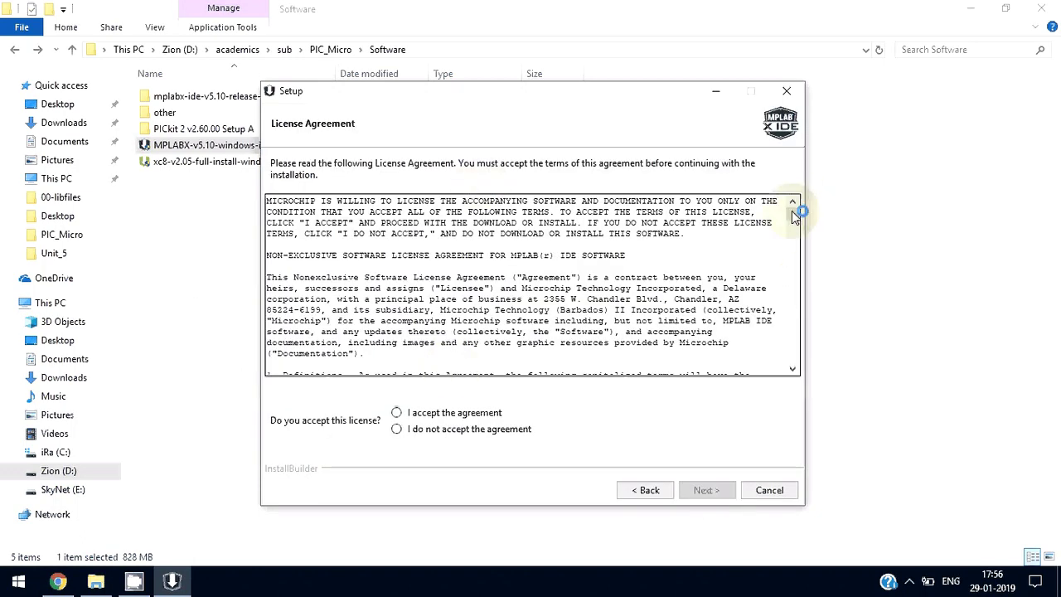
Read through the MPLAB X IDE license agreement to its end and accept it.
drag(791, 210, 793, 358)
click(489, 413)
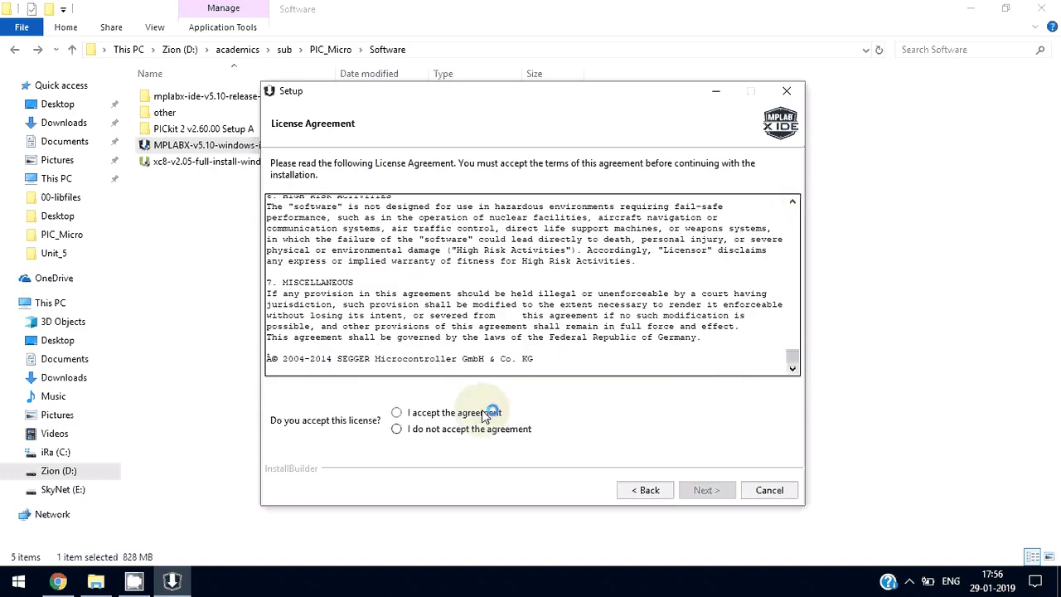
click(711, 490)
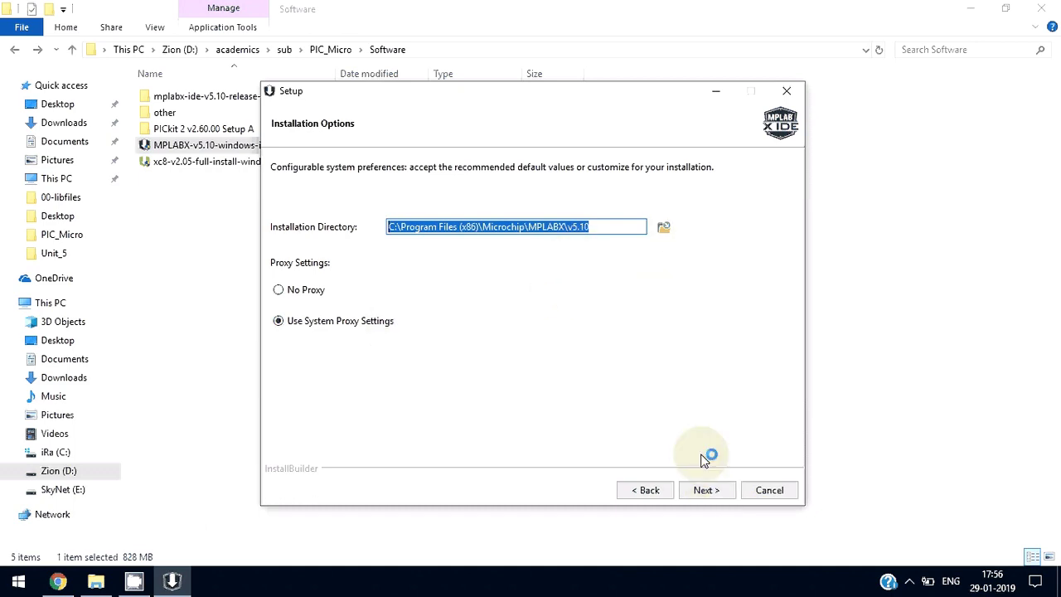
Install MPLAB X IDE and MPLAB IPE with the default directory and system proxy settings, and finish setup with the MCC web page option cleared.
click(717, 492)
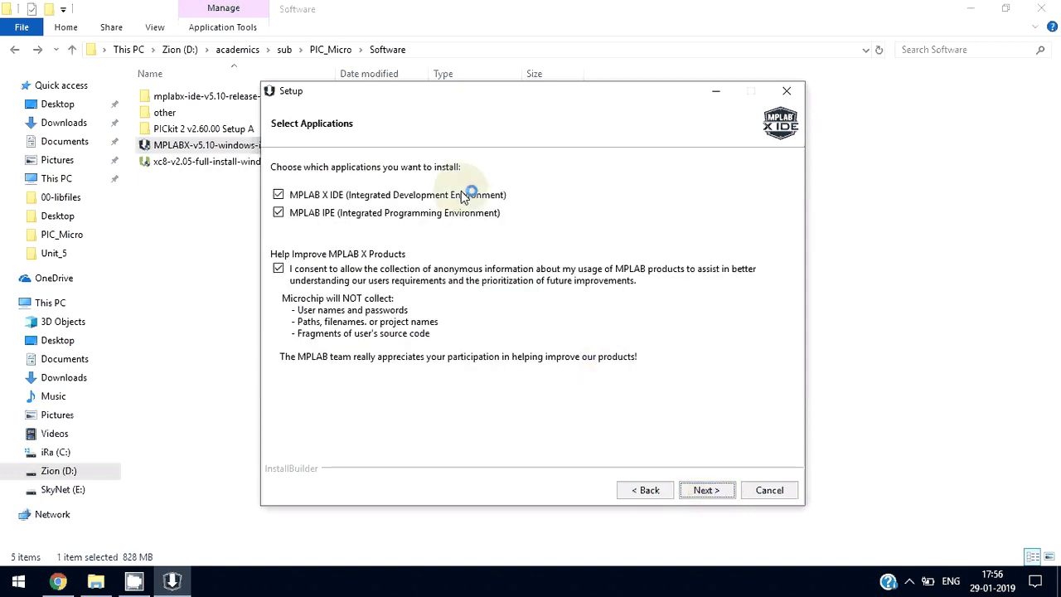
click(711, 493)
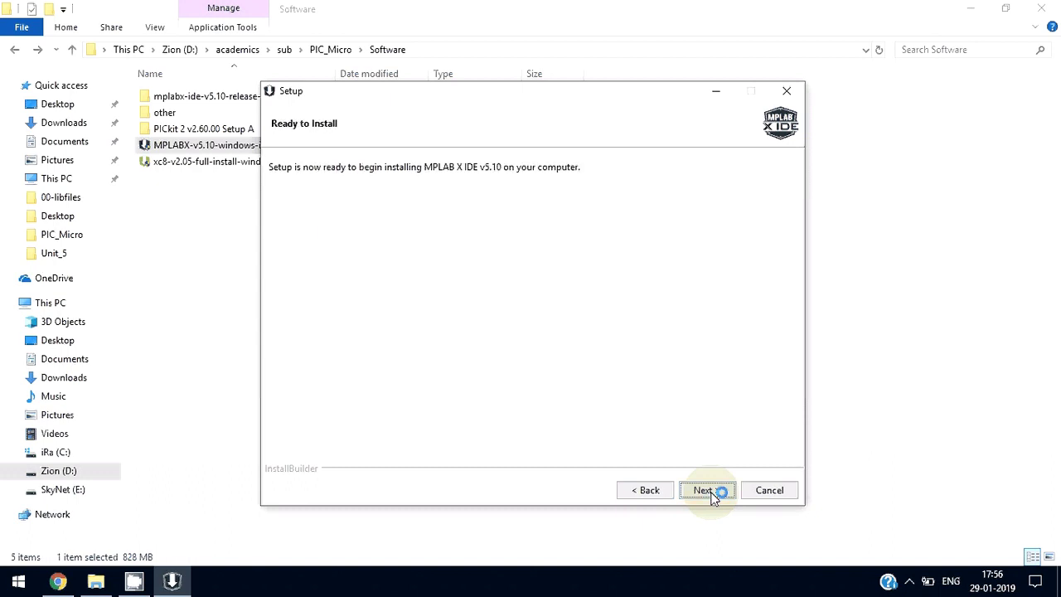
click(711, 491)
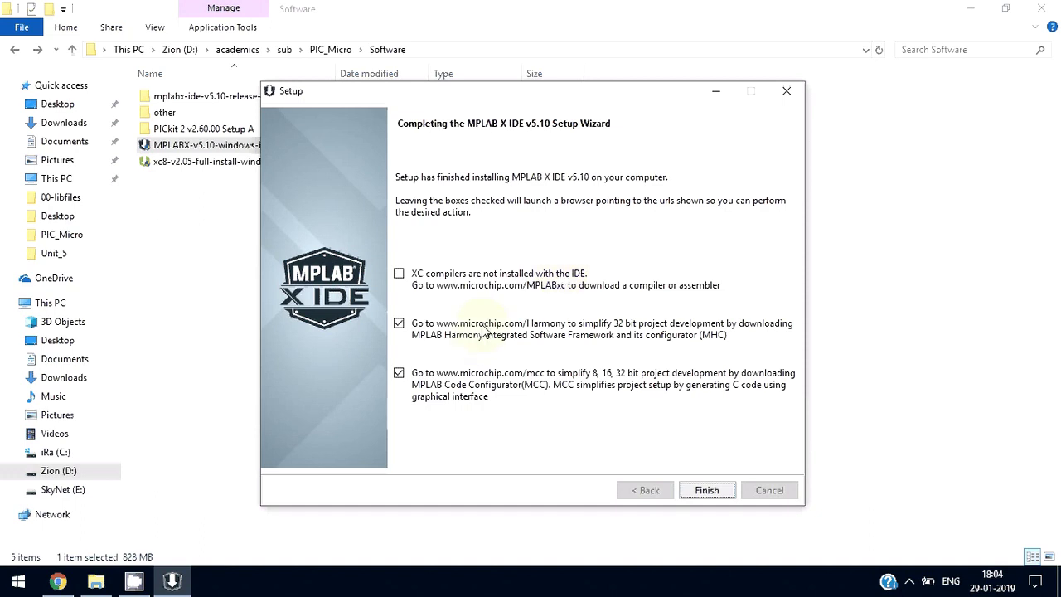
click(438, 384)
click(723, 493)
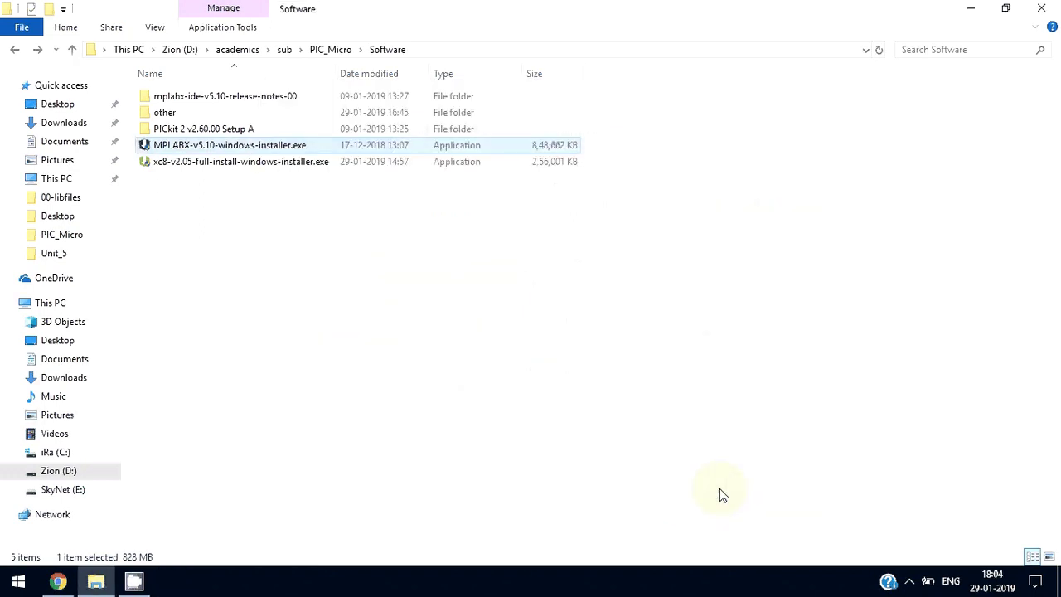
Show the desktop, point out the new MPLAB X IPE and IDE shortcuts, and launch MPLAB X IDE v5.10.
key(super+d)
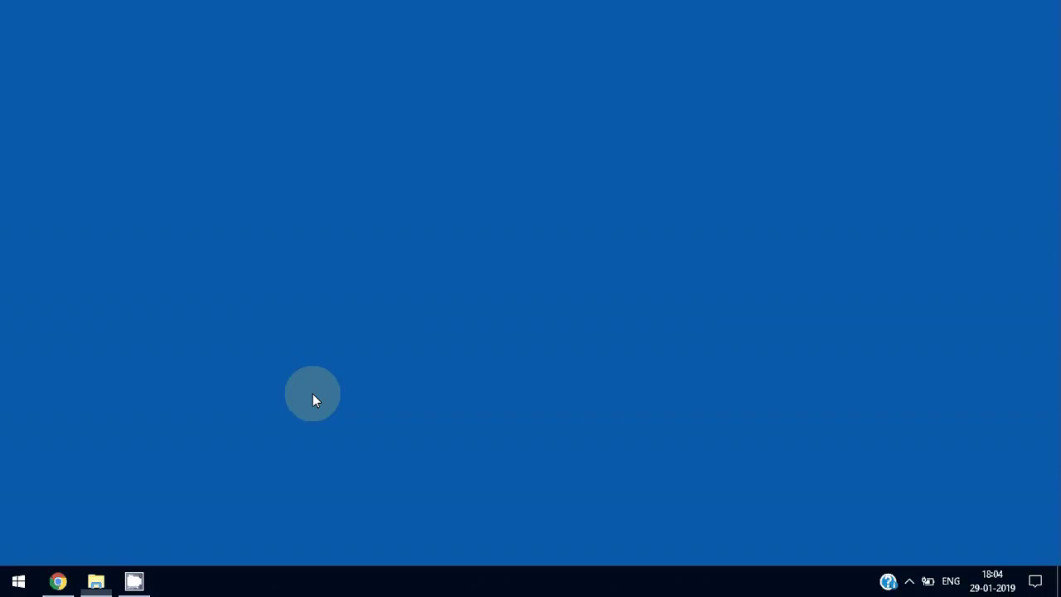
click(105, 281)
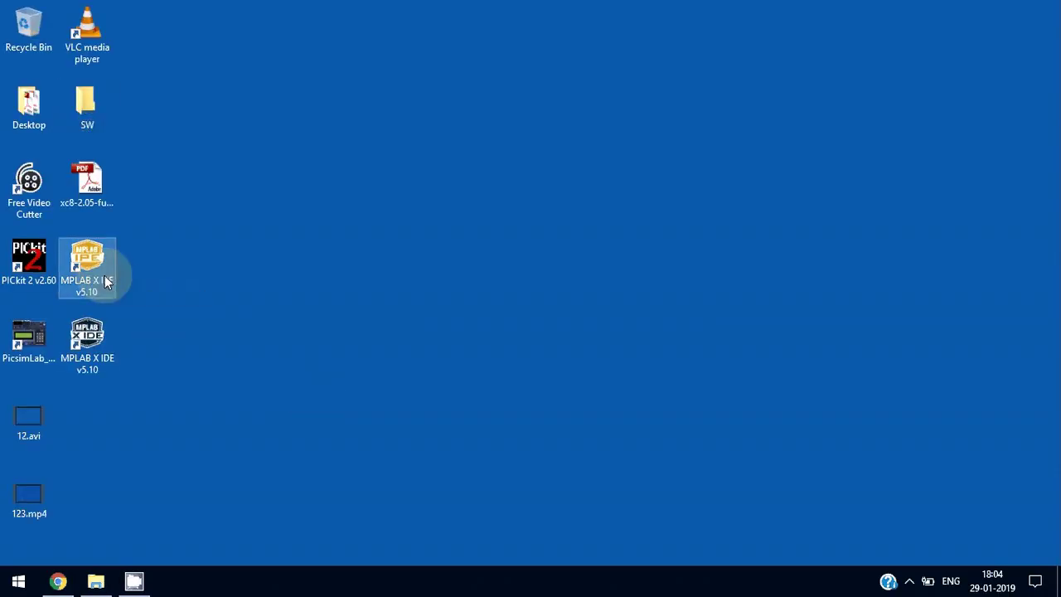
click(102, 337)
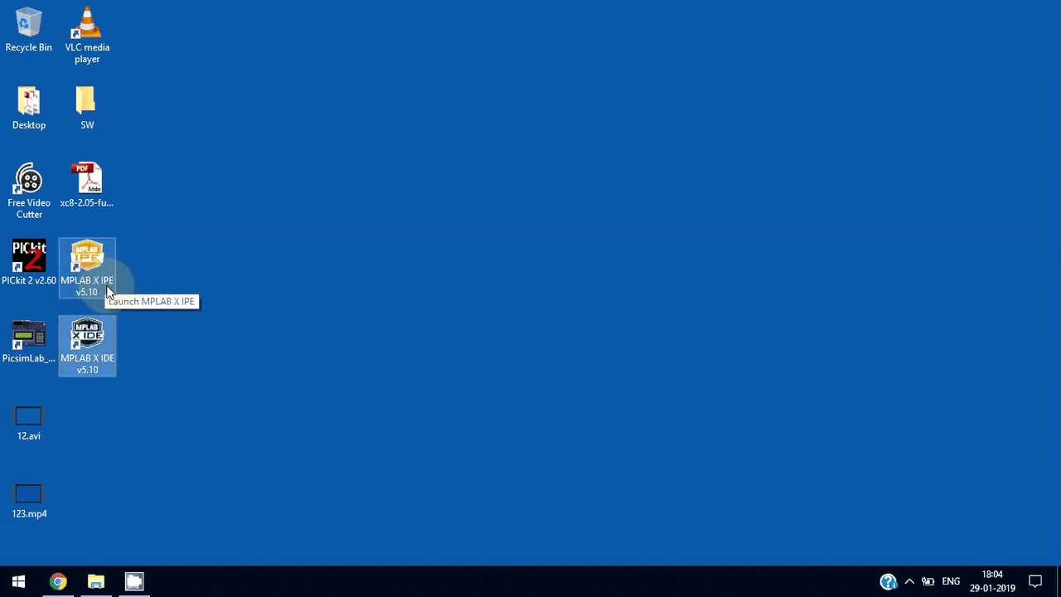
click(104, 361)
key(Escape)
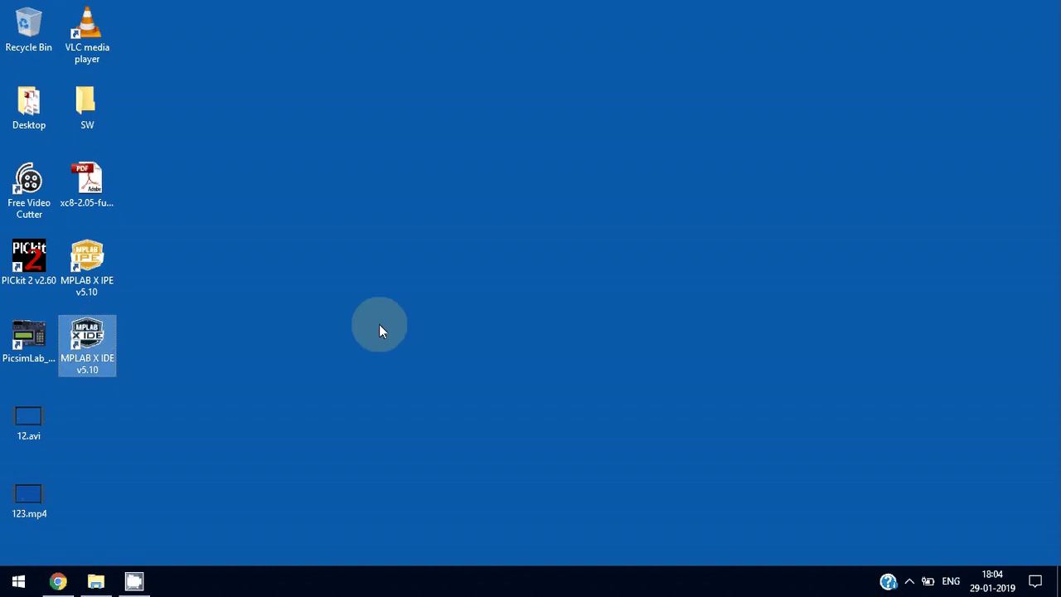
key(Return)
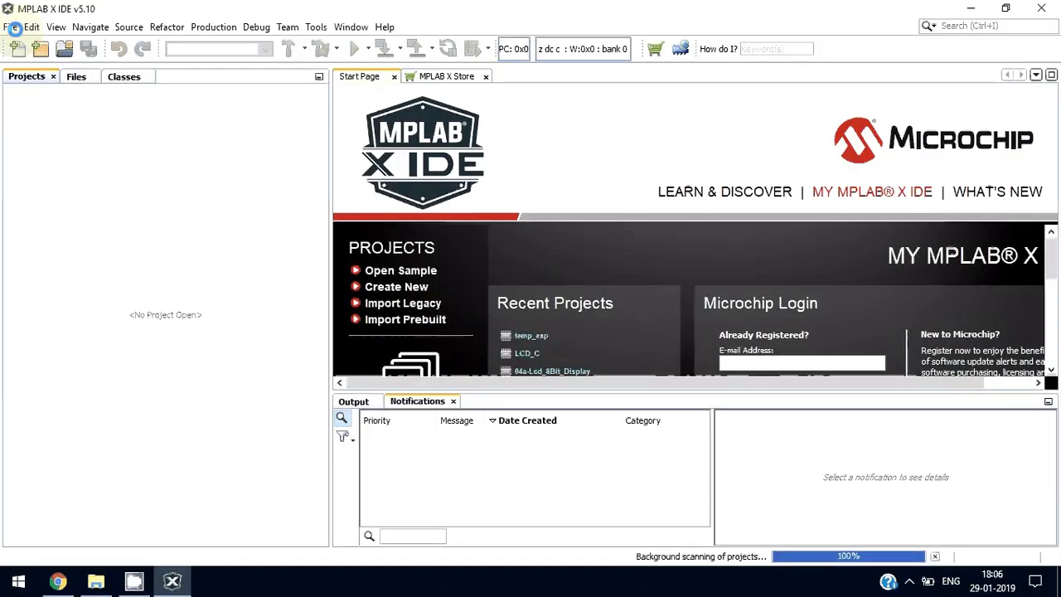
Start a new Standalone Project from the Microchip Embedded category.
click(15, 26)
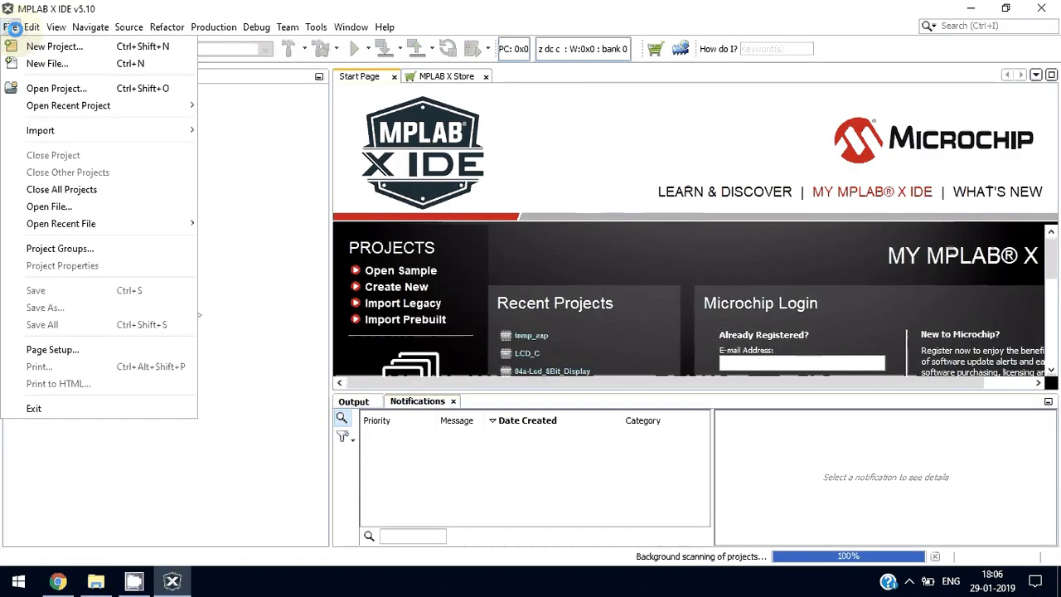
click(31, 50)
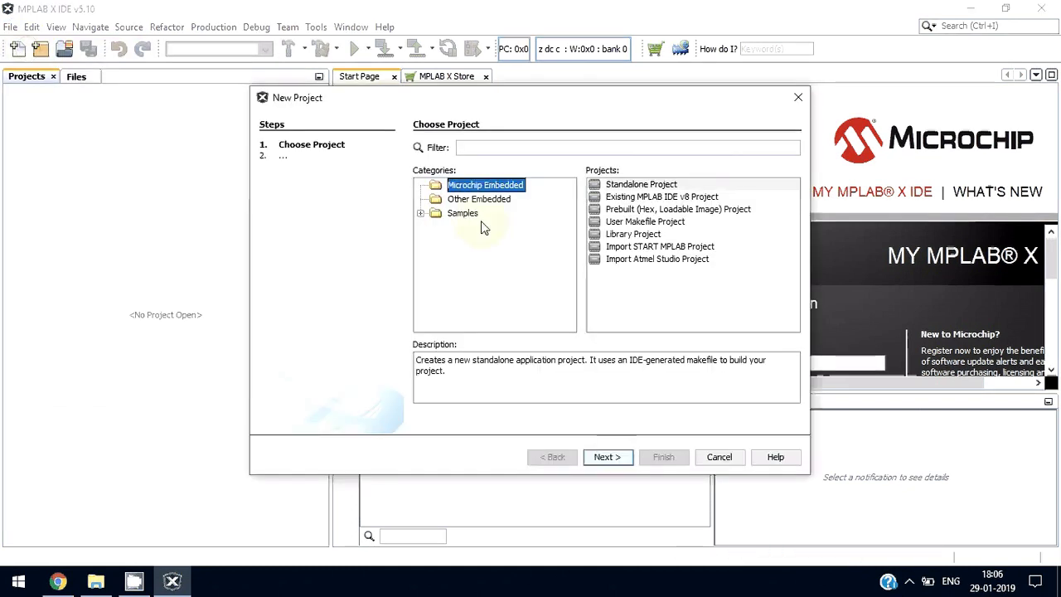
click(617, 458)
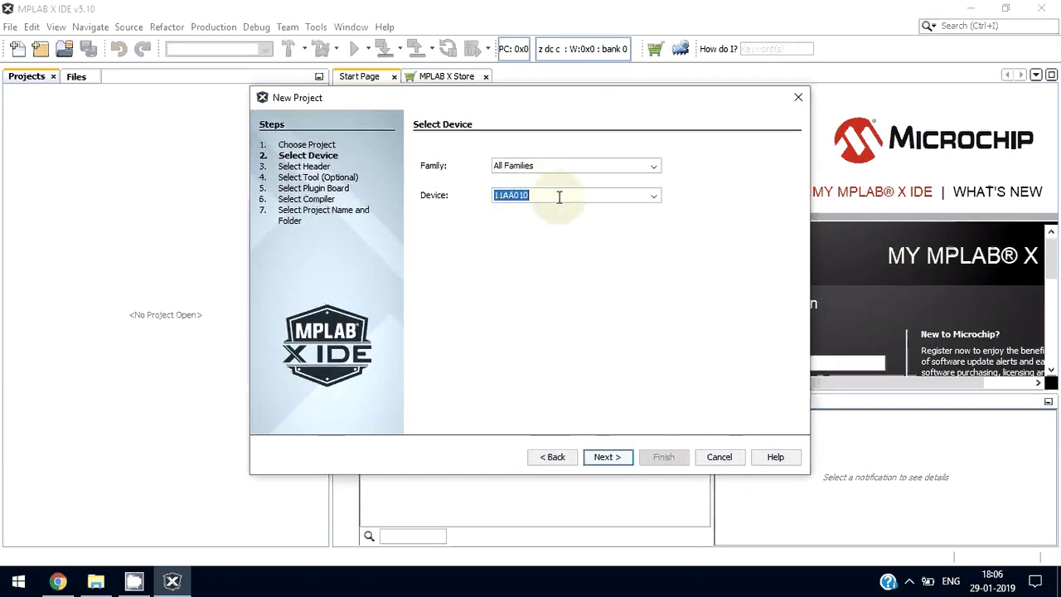
Choose PIC16F877A as the new project's device and proceed to the hardware tool selection.
text(PIC)
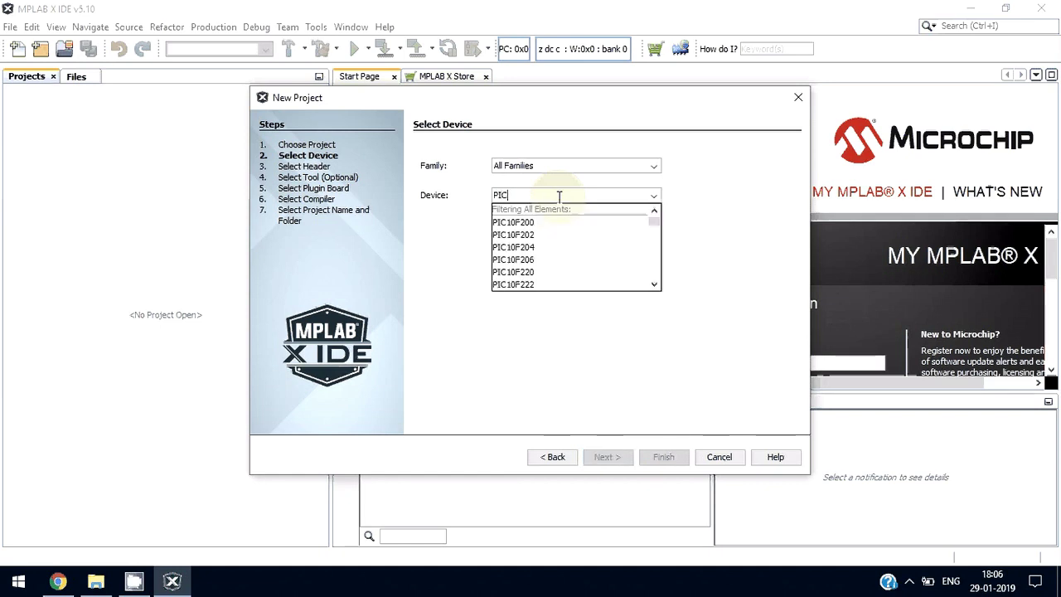
text(16)
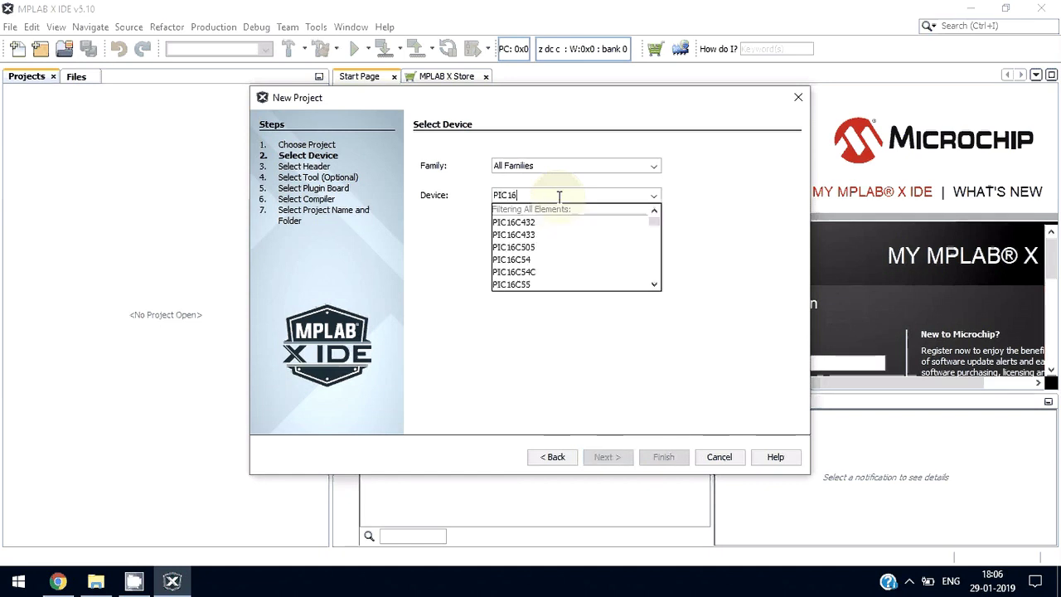
text(f877)
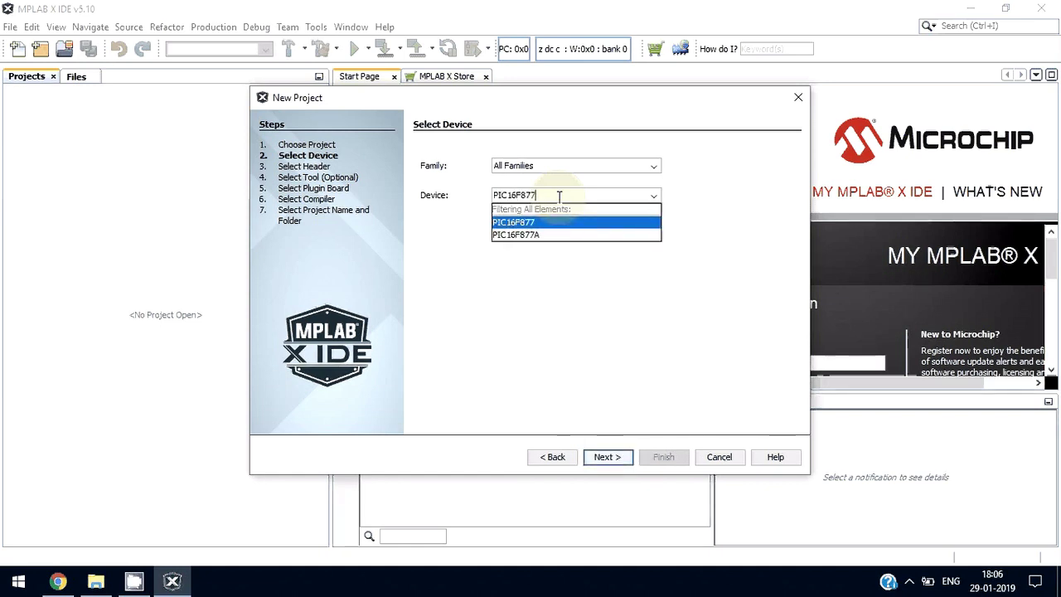
click(551, 235)
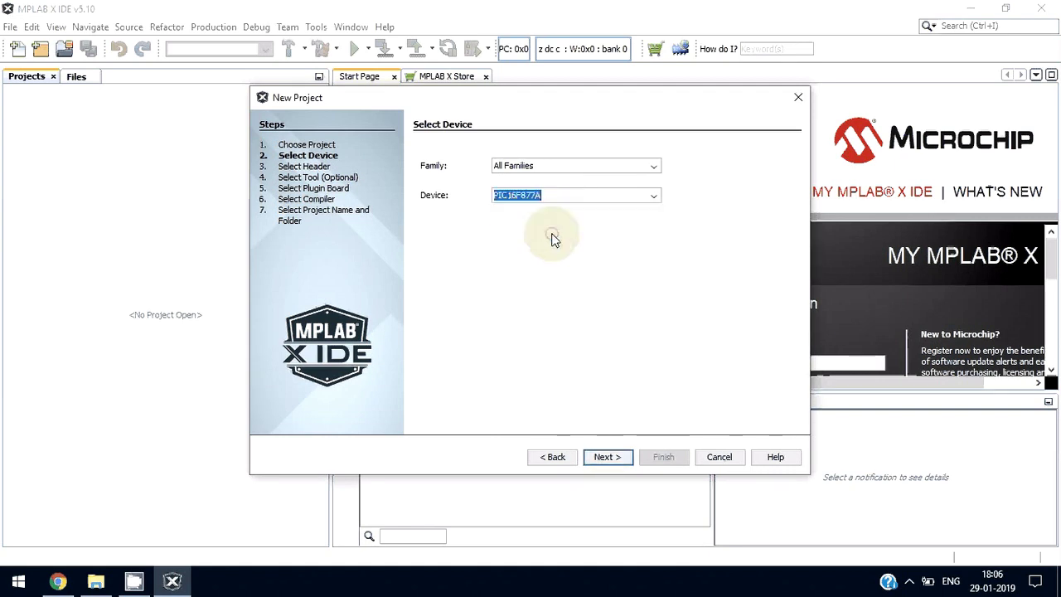
click(620, 457)
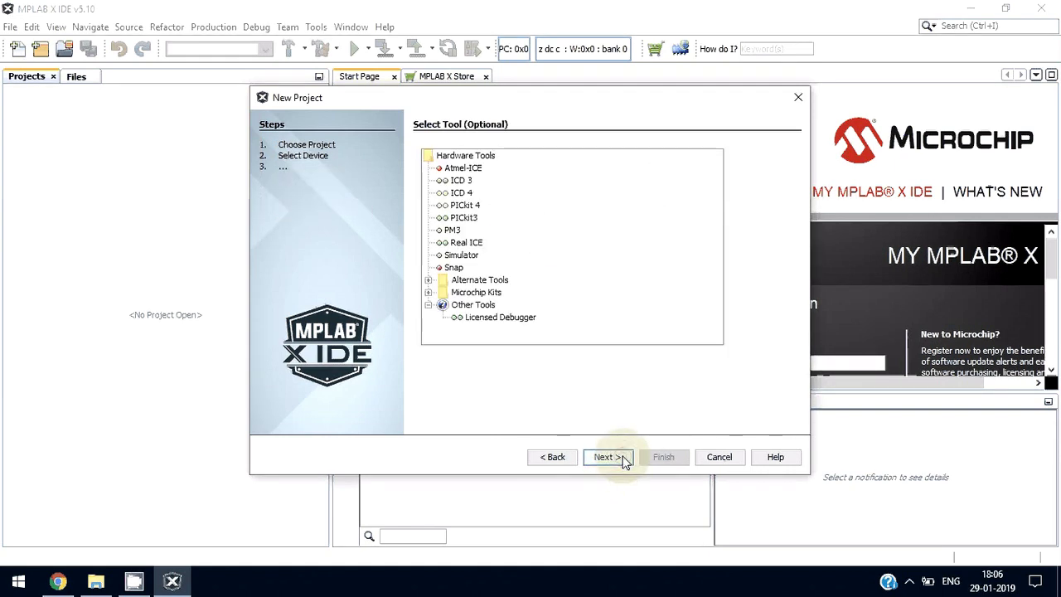
Check which compiler toolchains are offered for the project, and cancel the project and close MPLAB X IDE.
click(613, 456)
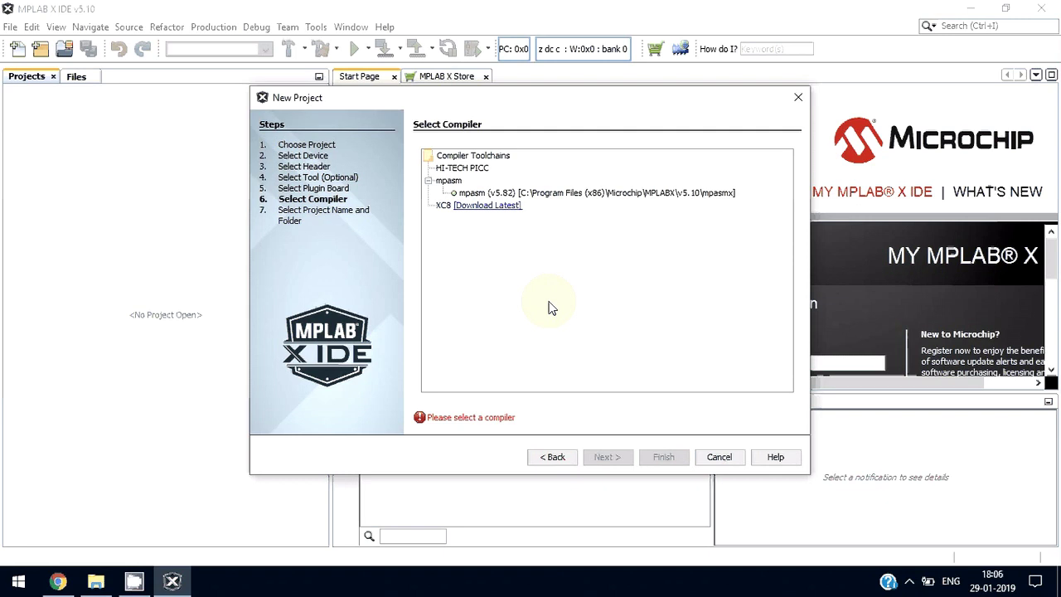
click(726, 461)
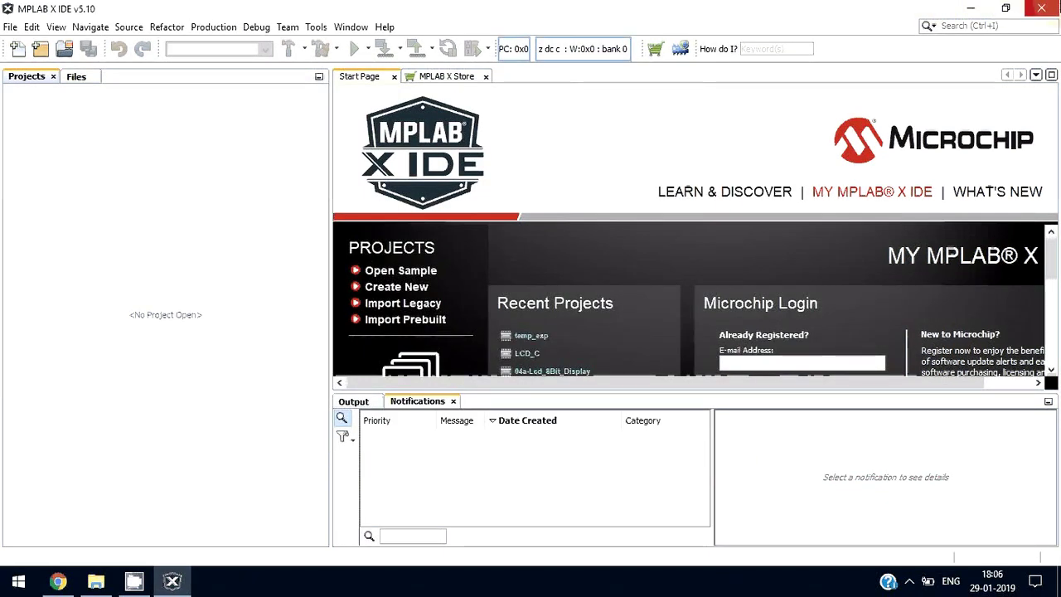
click(1042, 8)
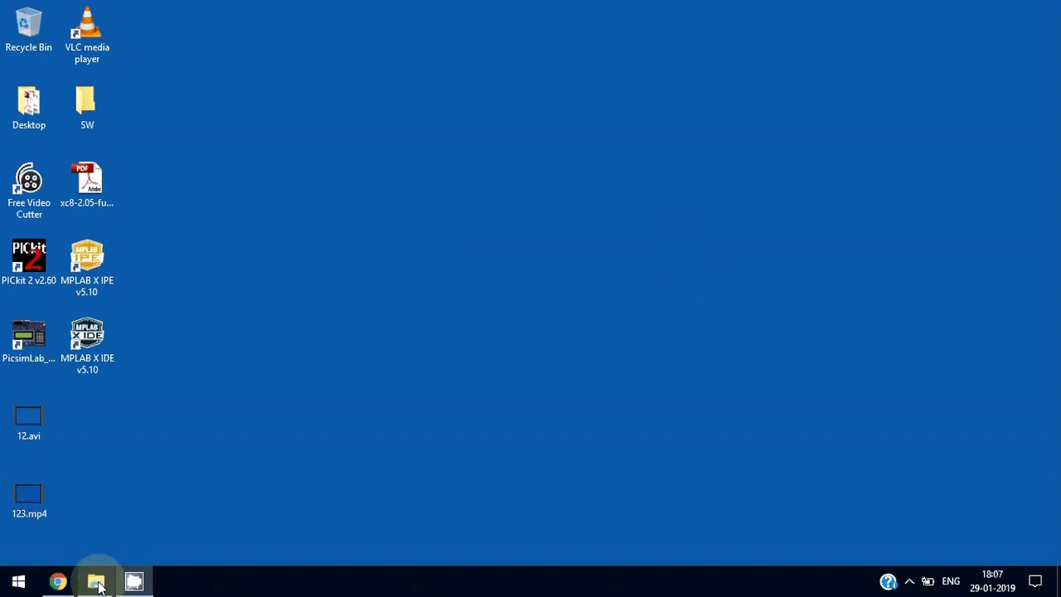
Switch to File Explorer, run xc8-v2.05-full-install-windows-installer.exe despite the SmartScreen prompt, and minimize the folder window.
click(97, 585)
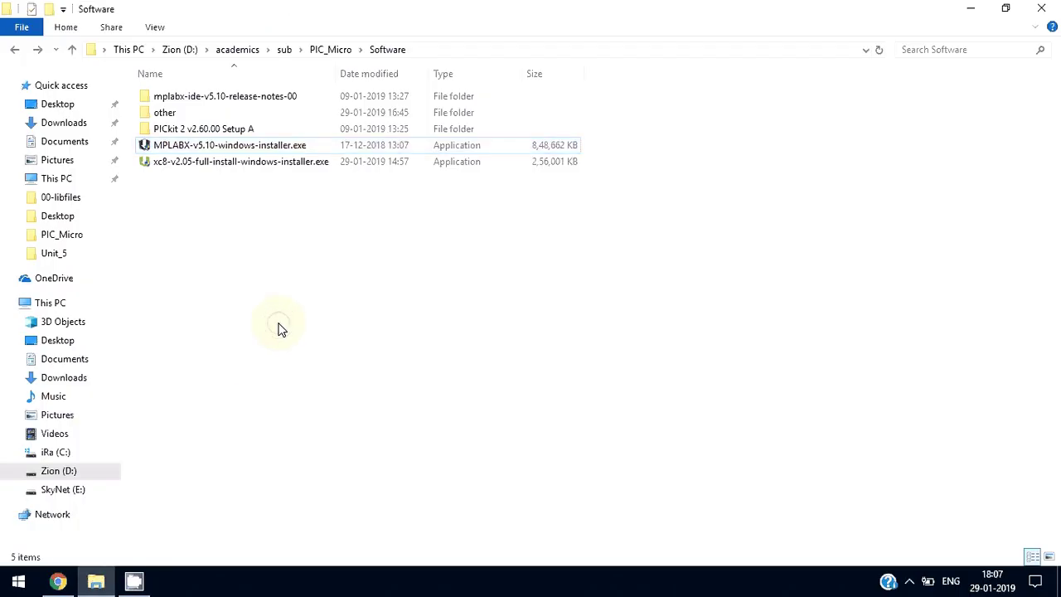
click(210, 162)
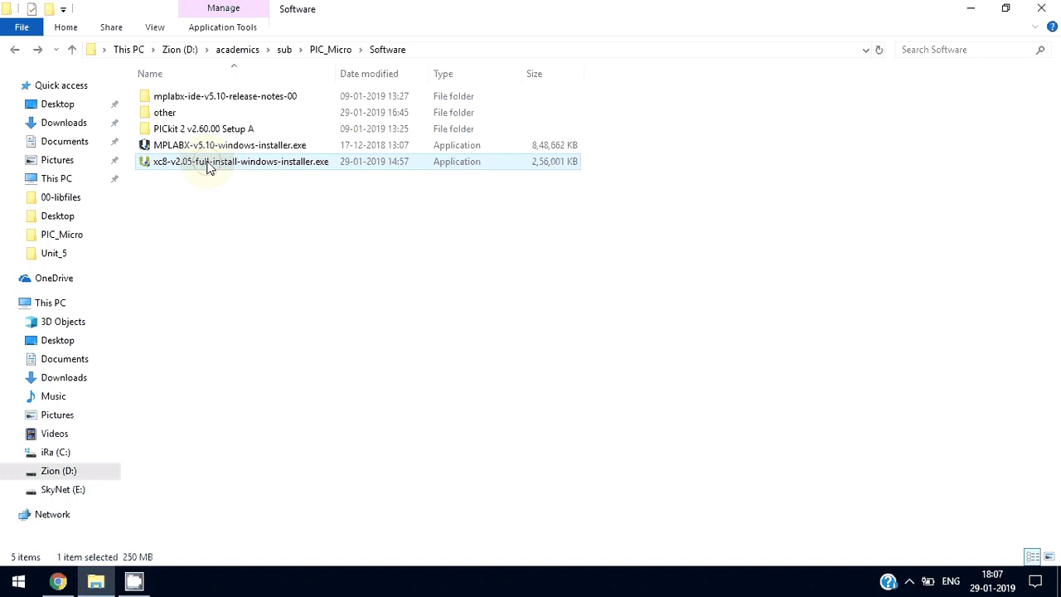
double_click(210, 163)
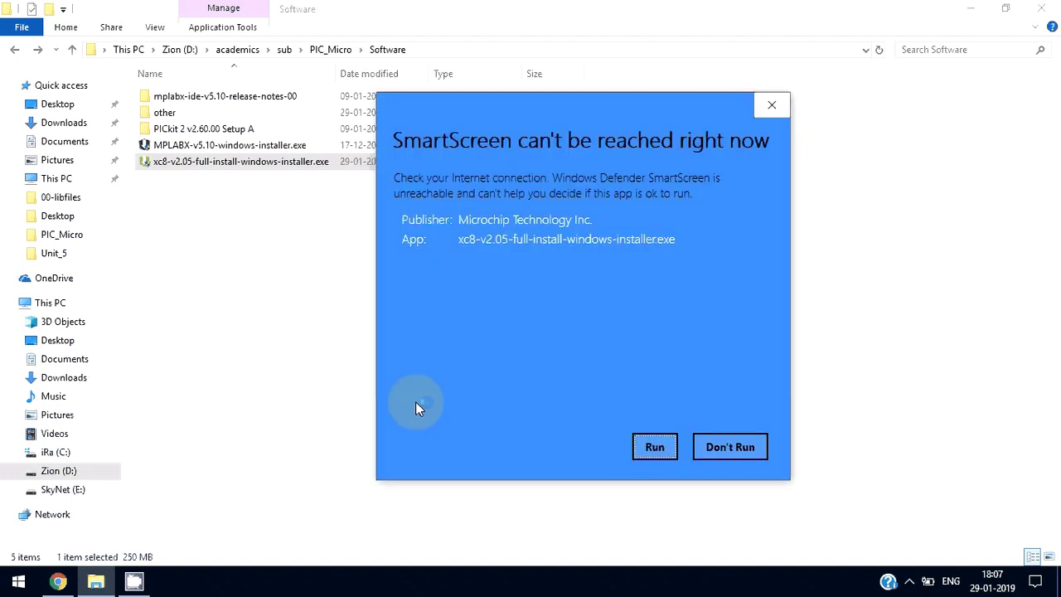
click(655, 445)
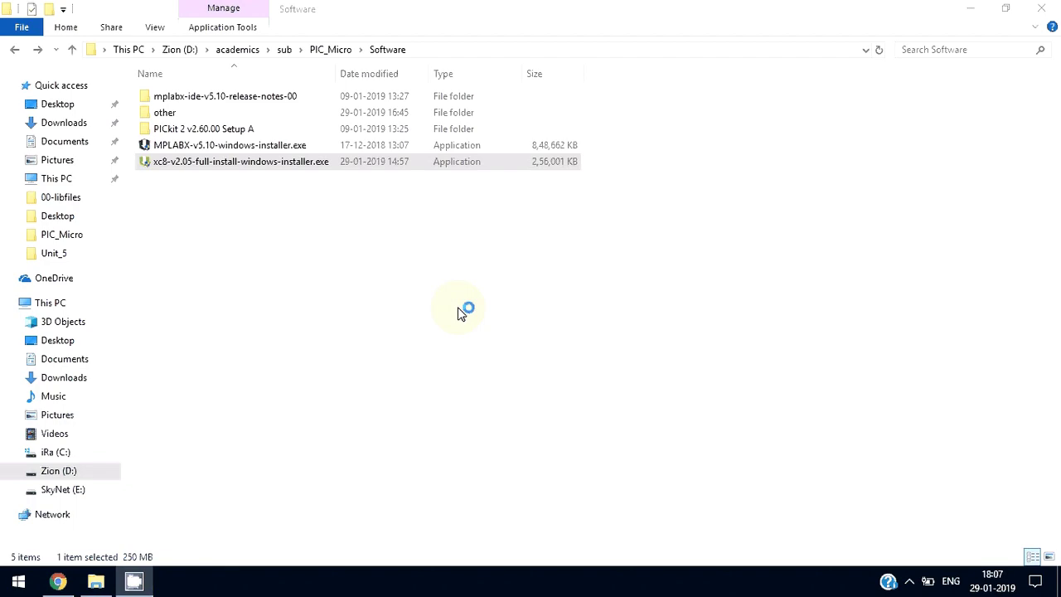
click(966, 7)
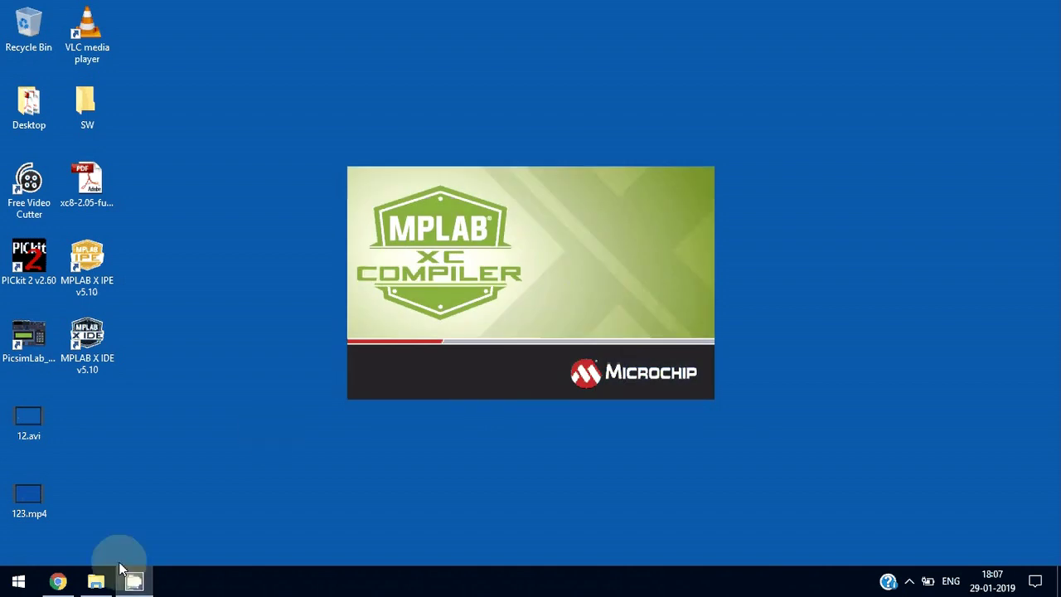
Begin the MPLAB XC8 C Compiler setup wizard and accept its license agreement.
click(98, 582)
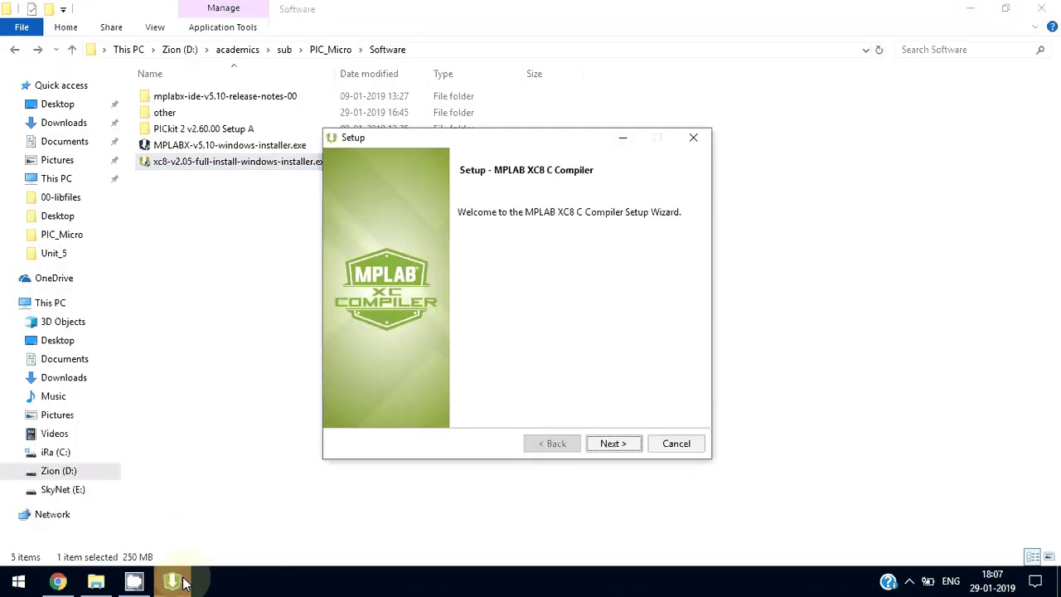
click(620, 444)
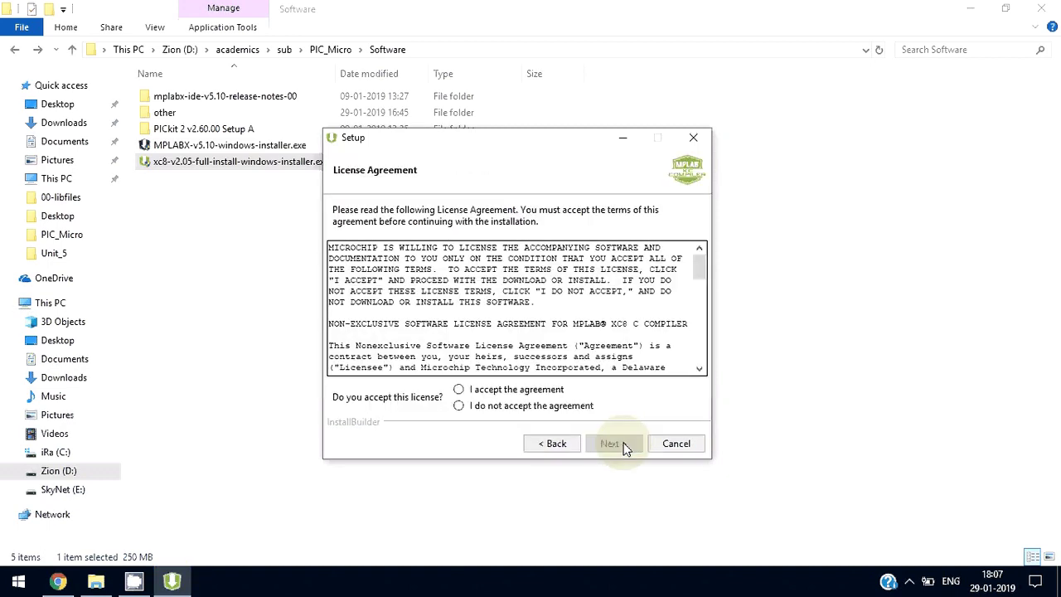
click(547, 390)
drag(699, 259, 703, 396)
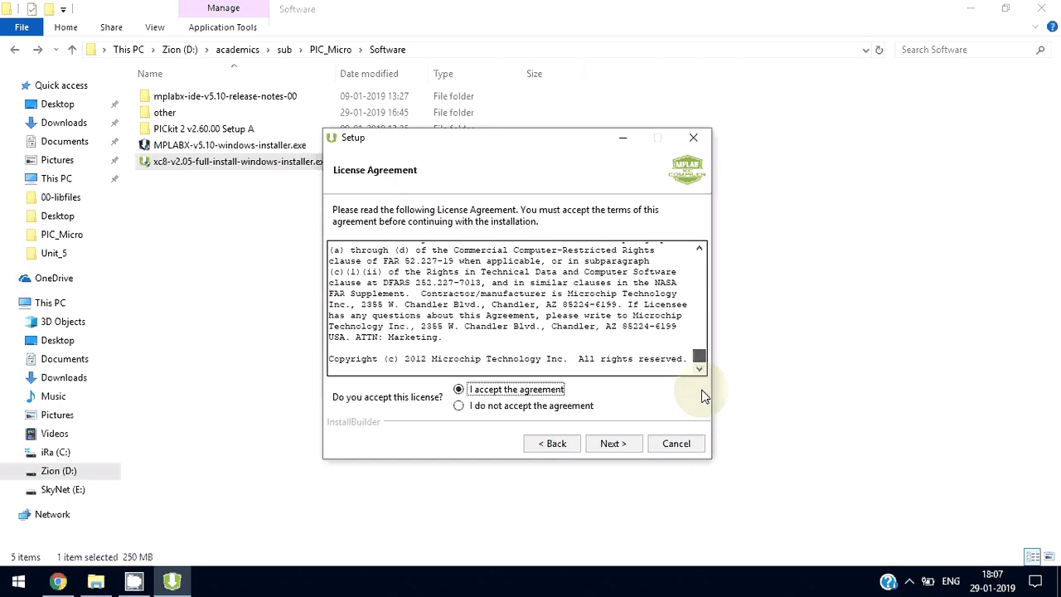
click(626, 446)
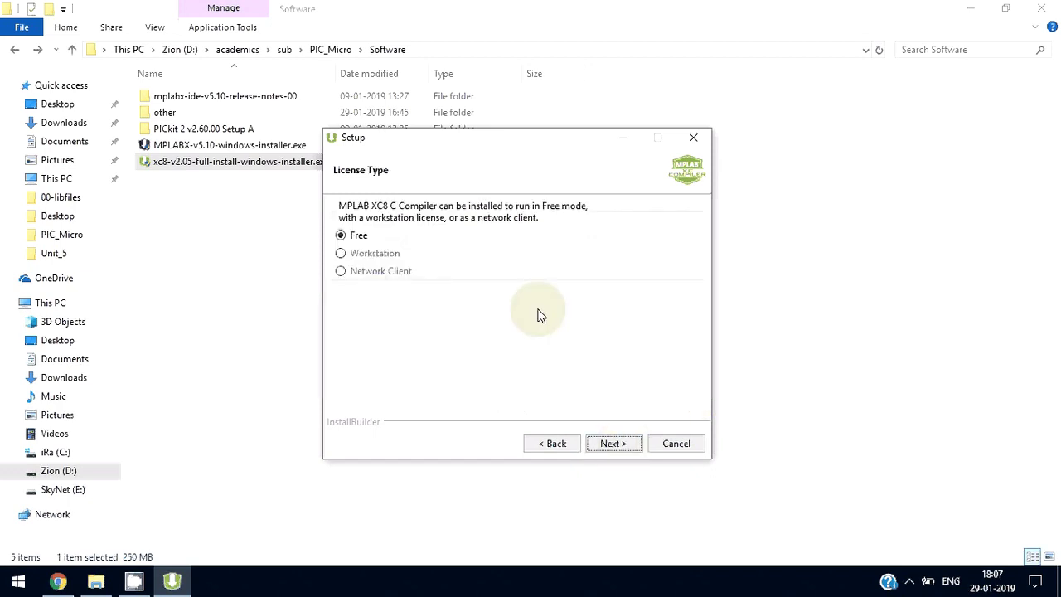
Install the compiler in Free mode in the default directory, with xc8 added to the PATH environment variable.
click(611, 443)
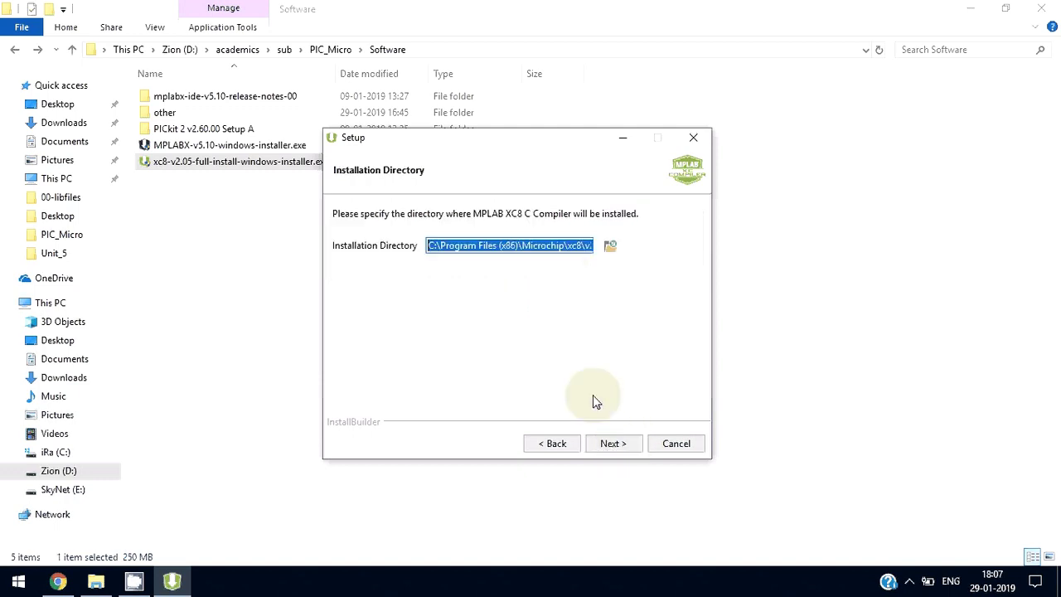
click(616, 445)
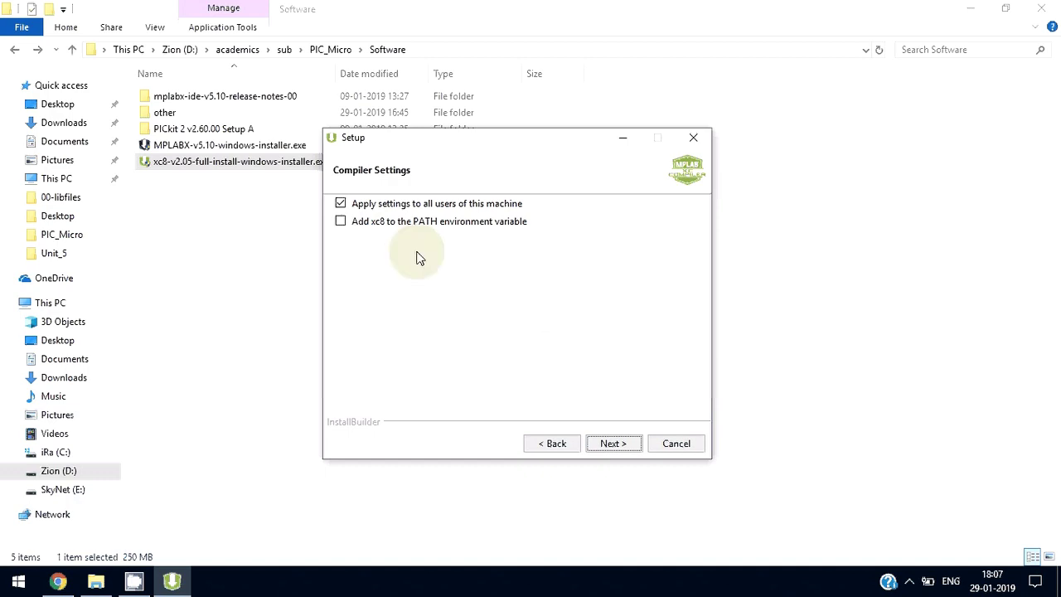
click(445, 223)
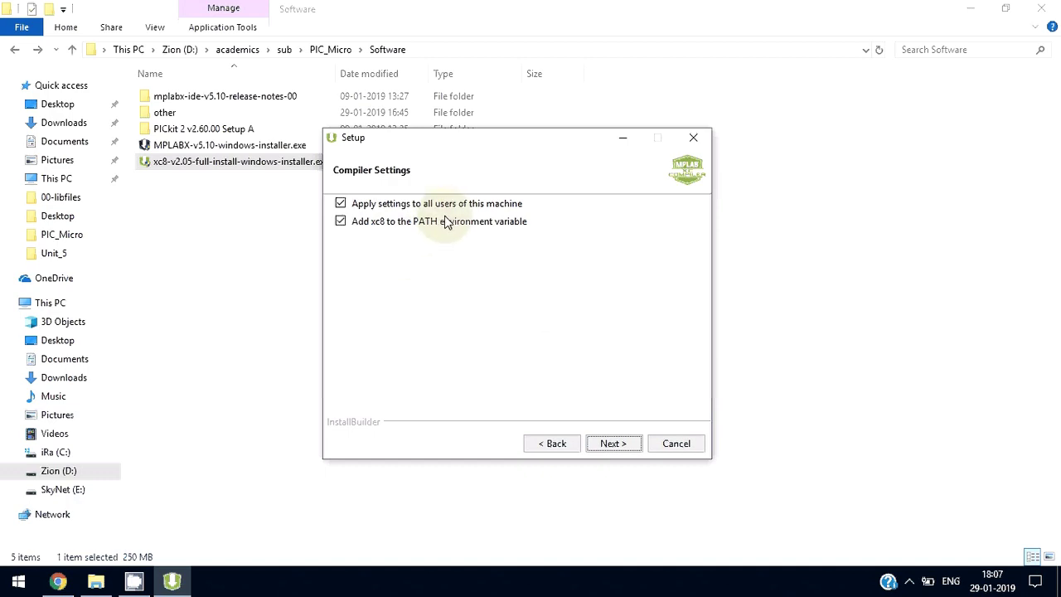
click(629, 449)
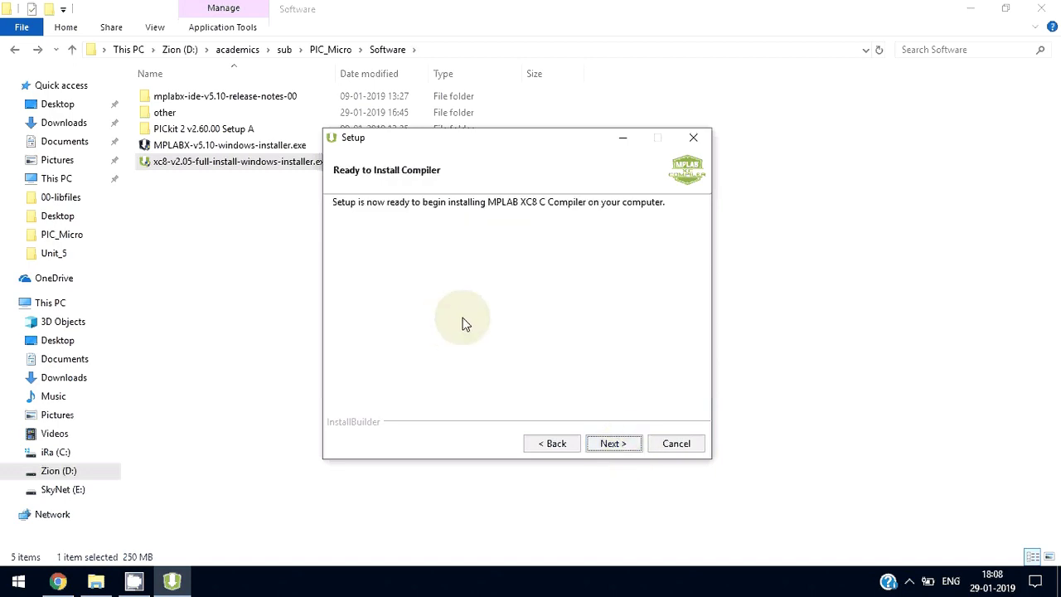
click(614, 443)
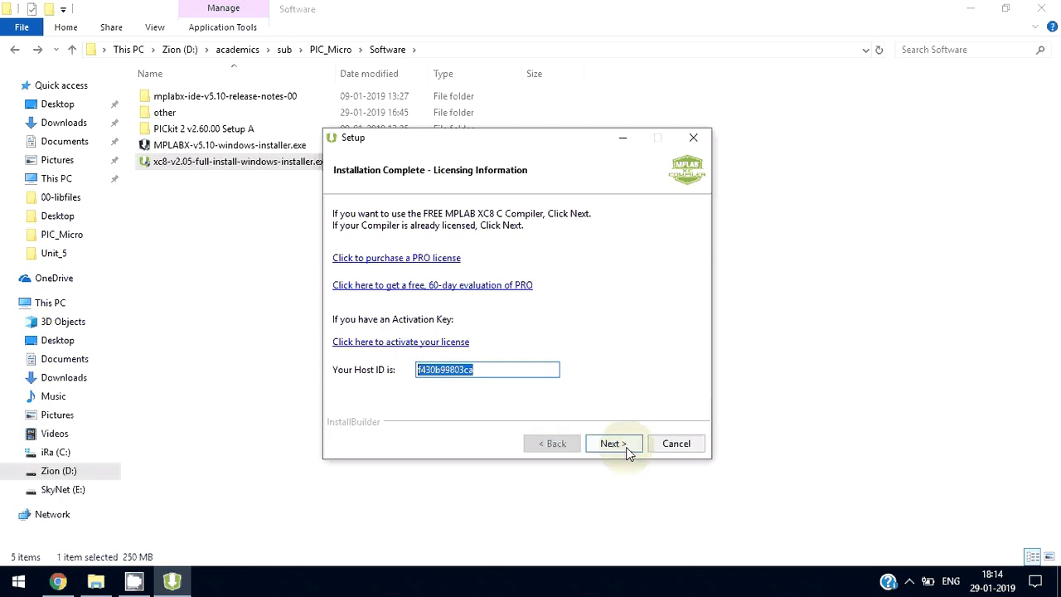
Finish the compiler setup without activating a license, and minimize the Software folder window.
click(614, 444)
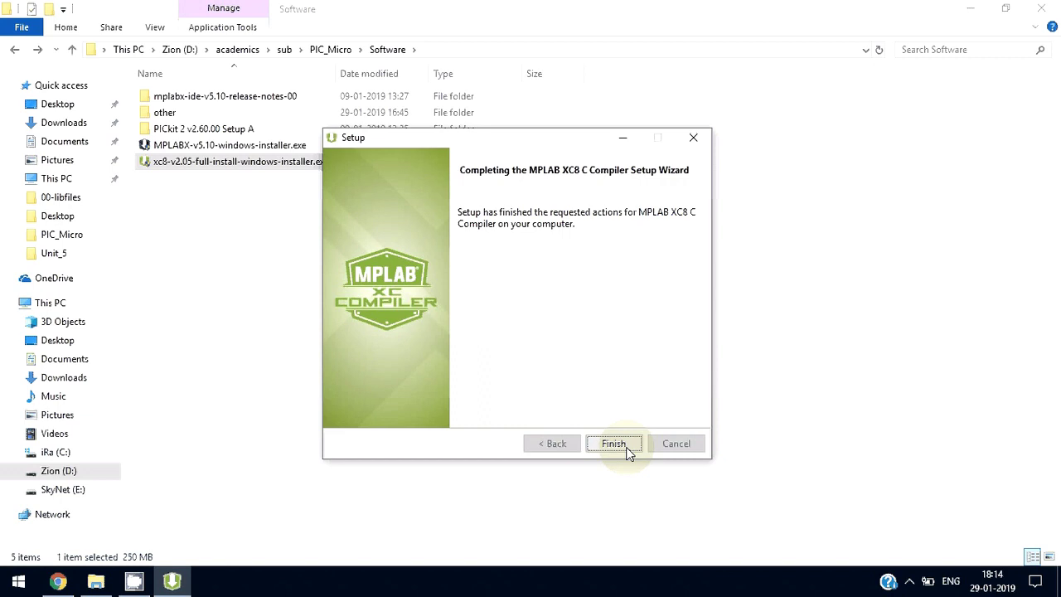
click(614, 444)
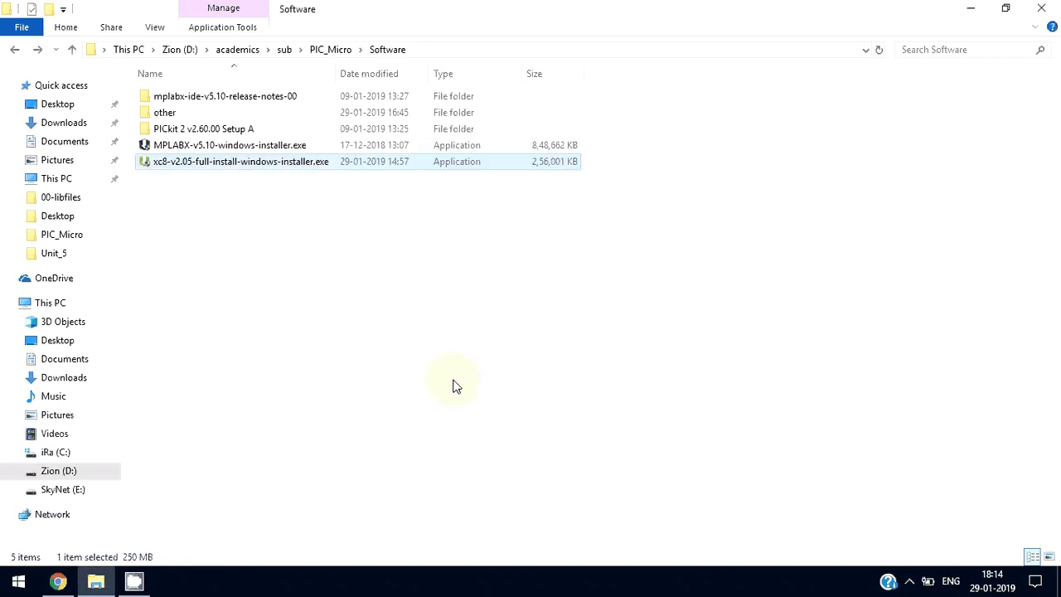
click(966, 7)
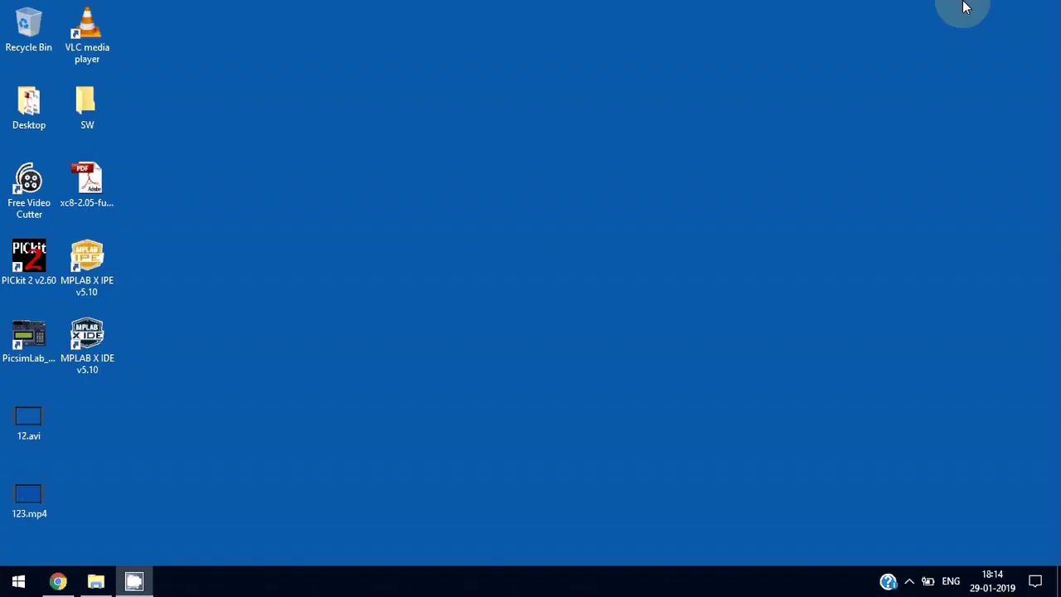
Launch MPLAB X IDE v5.10 from the desktop and start a new project with the preselected project type.
click(97, 343)
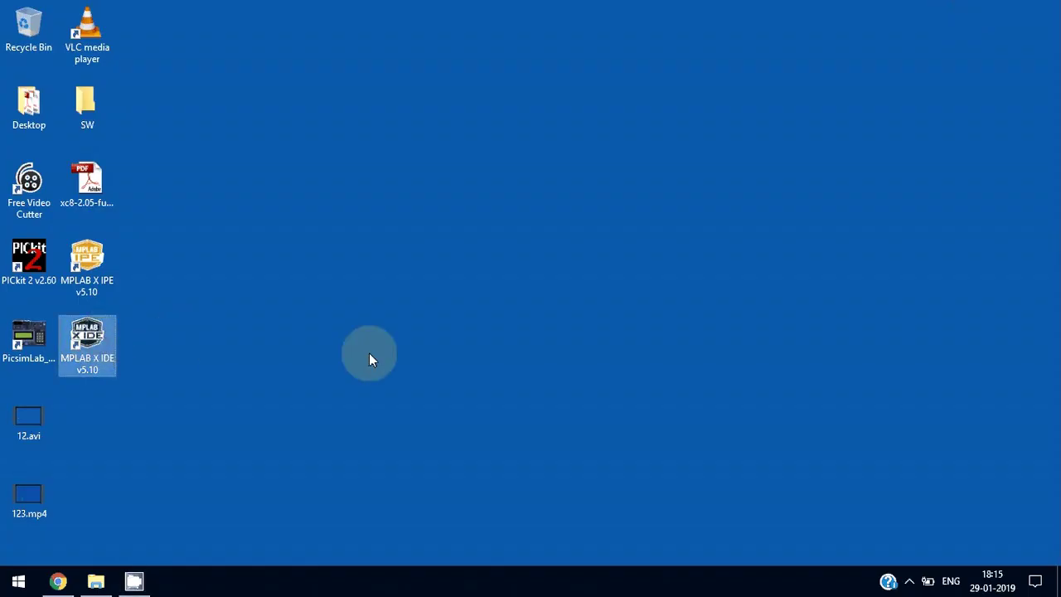
click(413, 381)
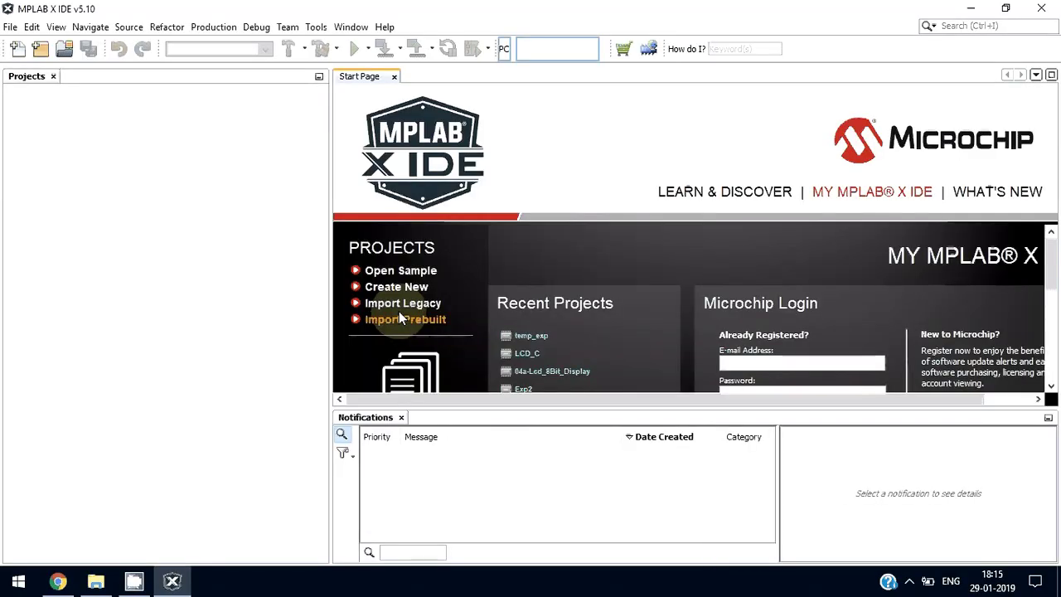
click(12, 28)
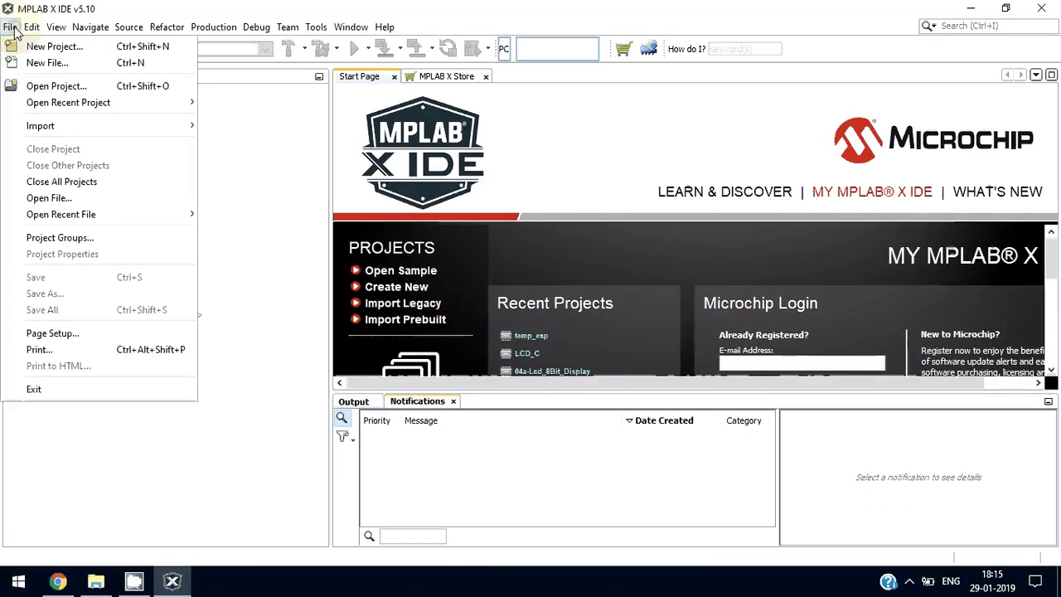
click(22, 48)
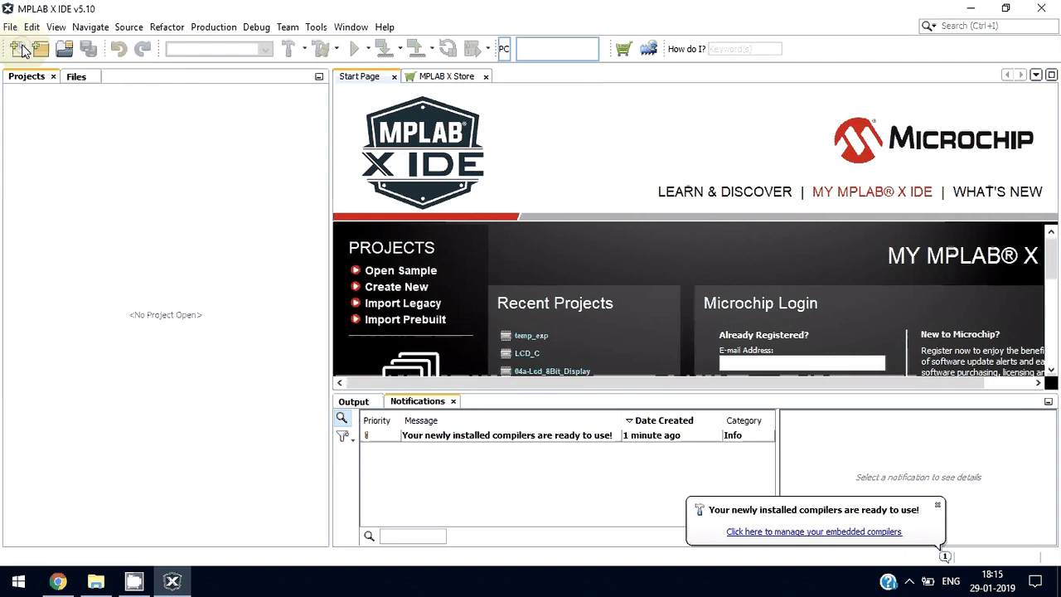
click(613, 456)
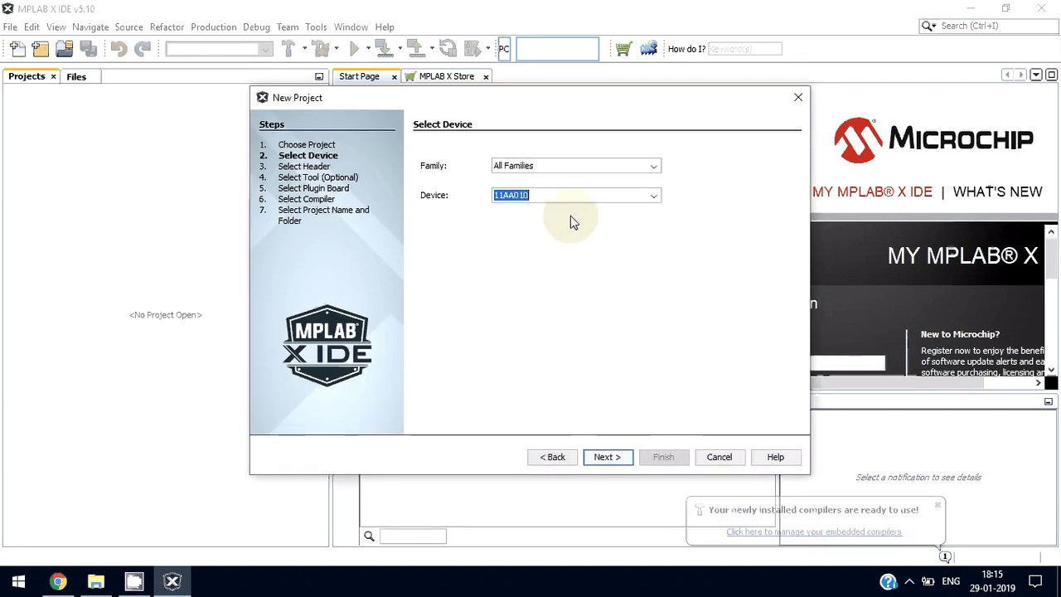
Choose PIC16F877A as the device for the new project and proceed to the tool selection.
text(PIC)
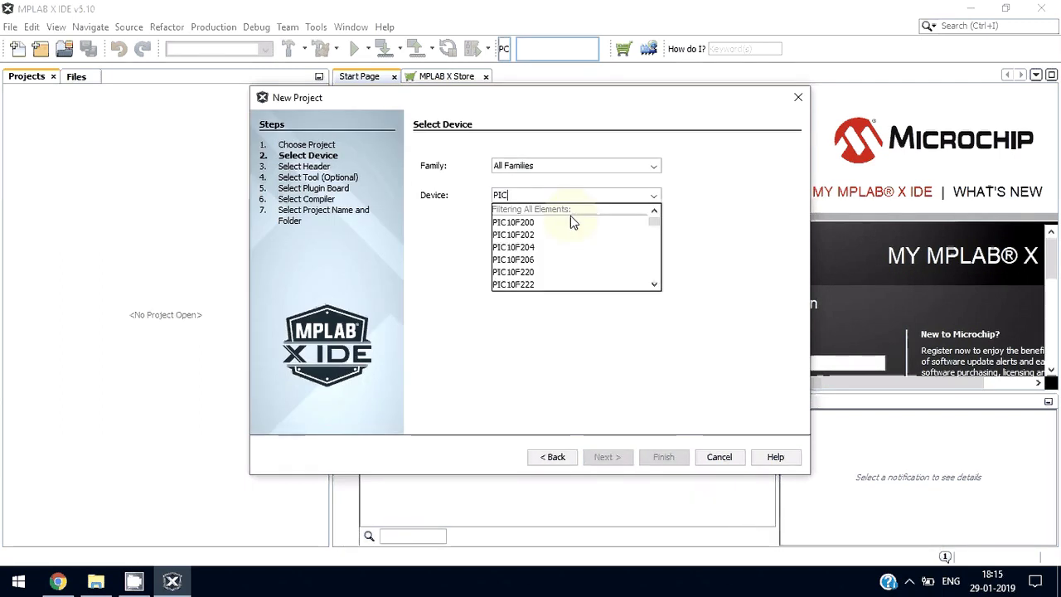
text(16f)
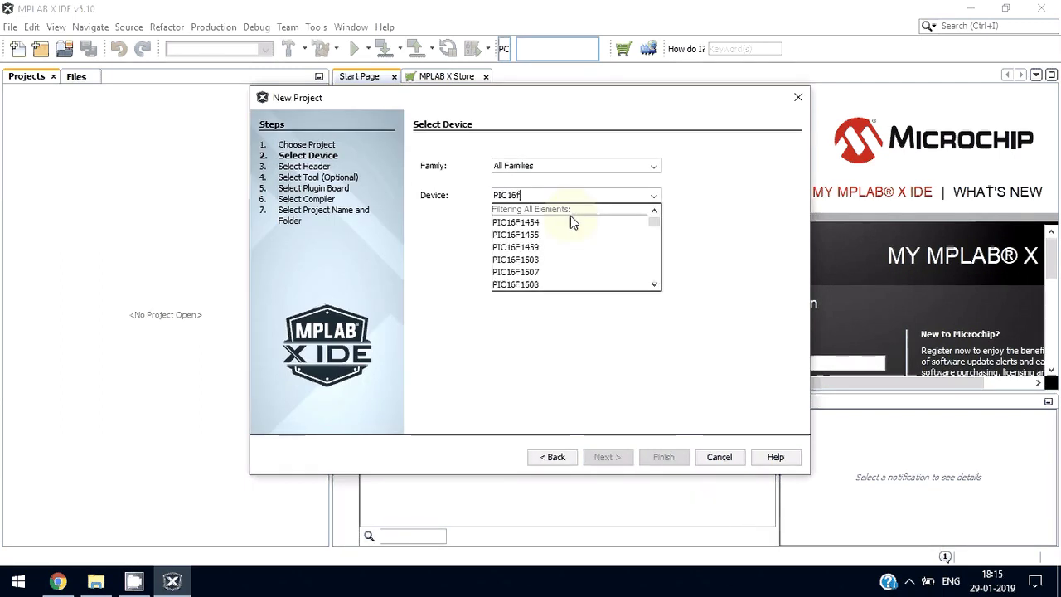
text(877)
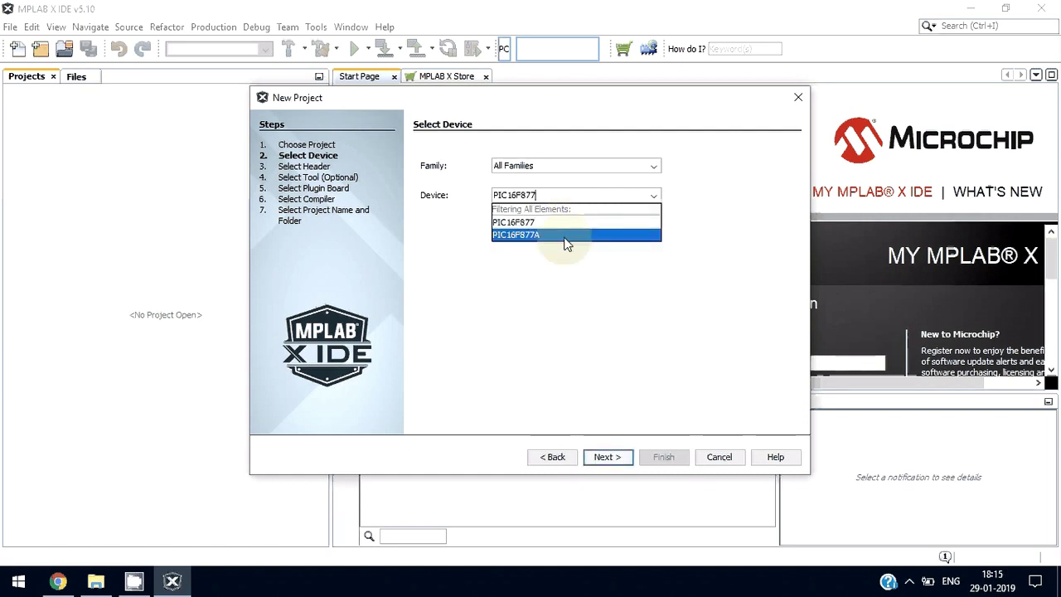
click(567, 235)
click(616, 457)
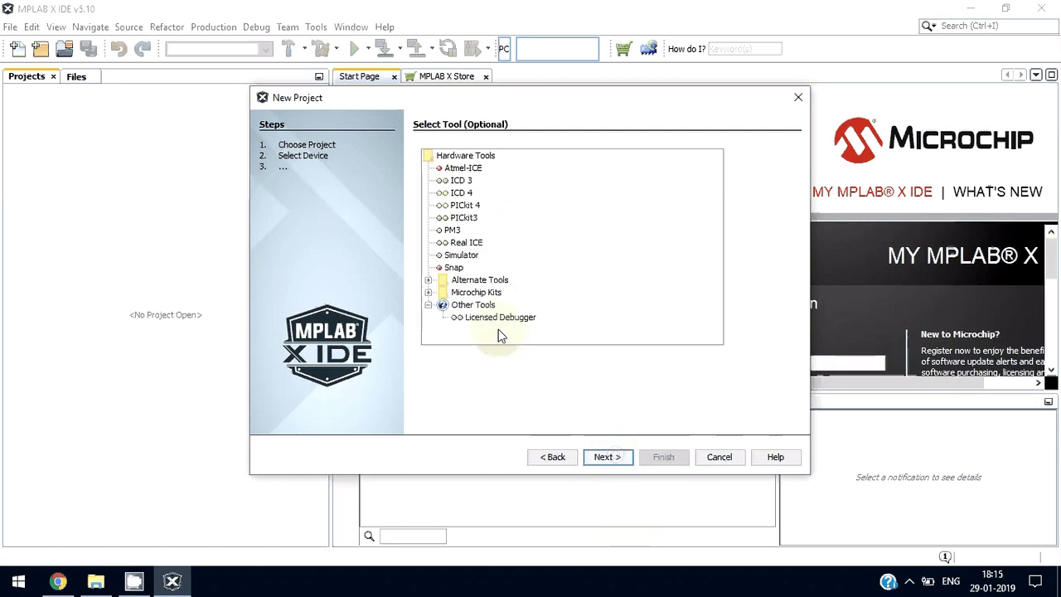
Choose Simulator as the project's hardware tool and XC8 (v2.05) as its compiler toolchain.
click(448, 244)
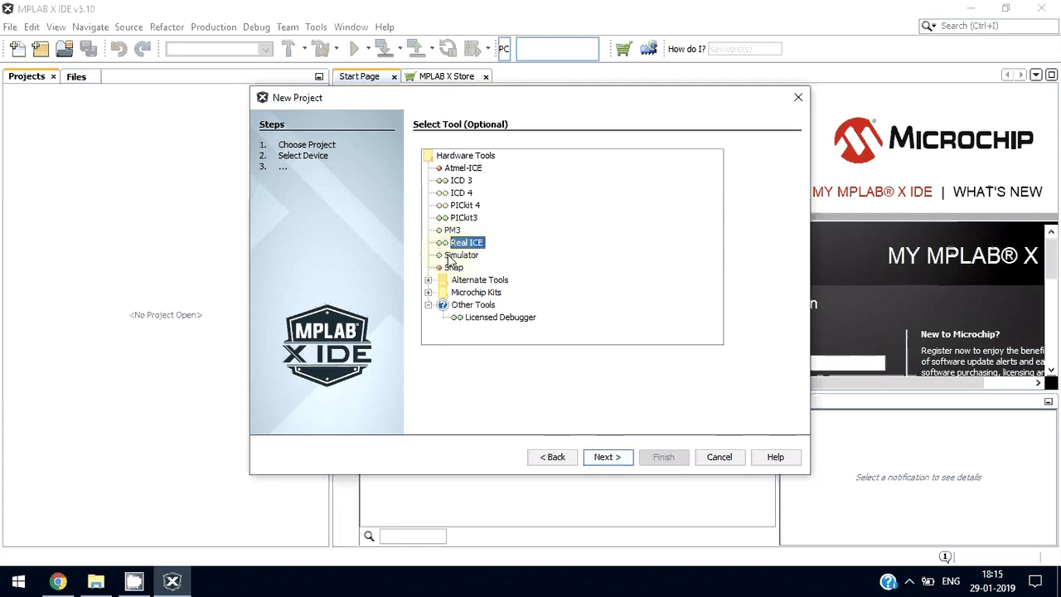
click(461, 254)
click(623, 459)
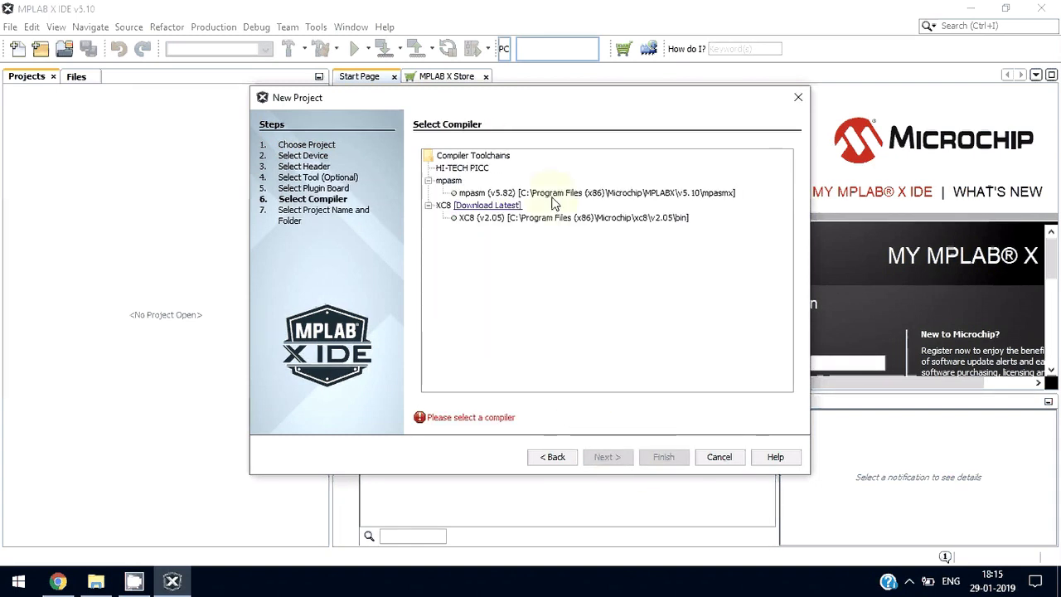
click(553, 194)
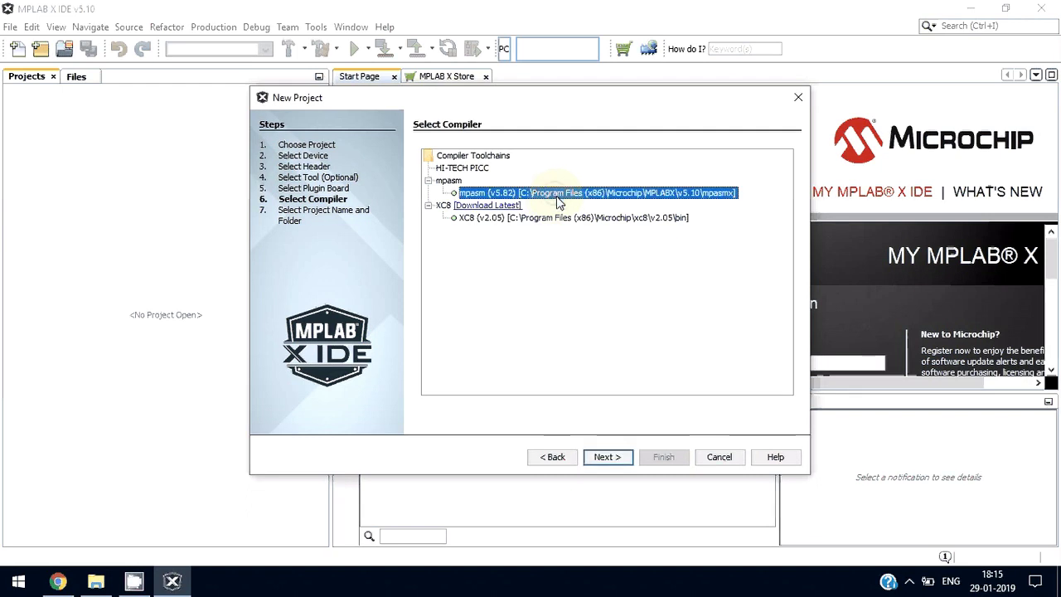
click(563, 219)
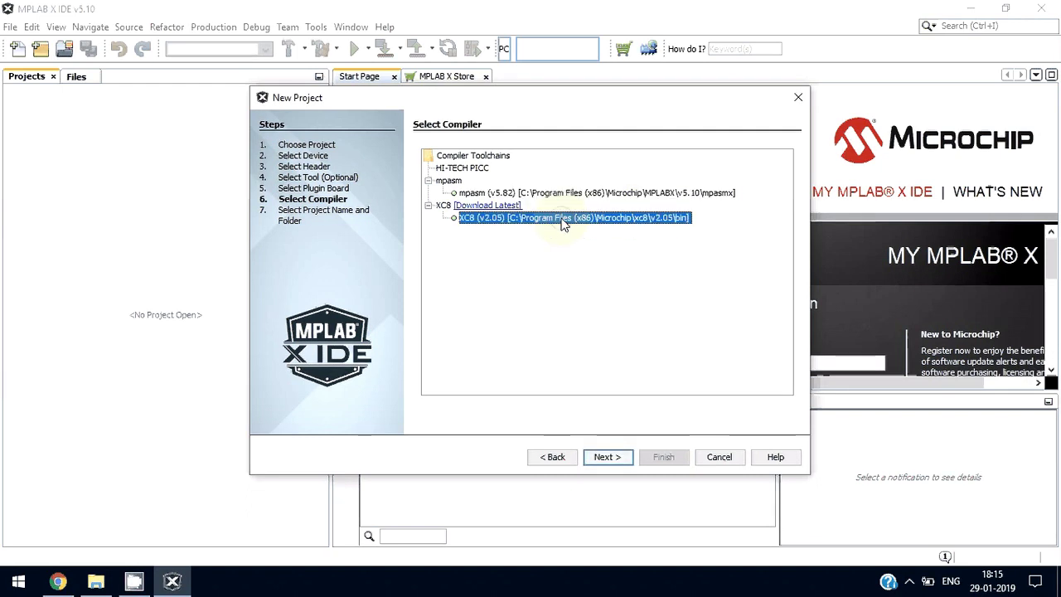